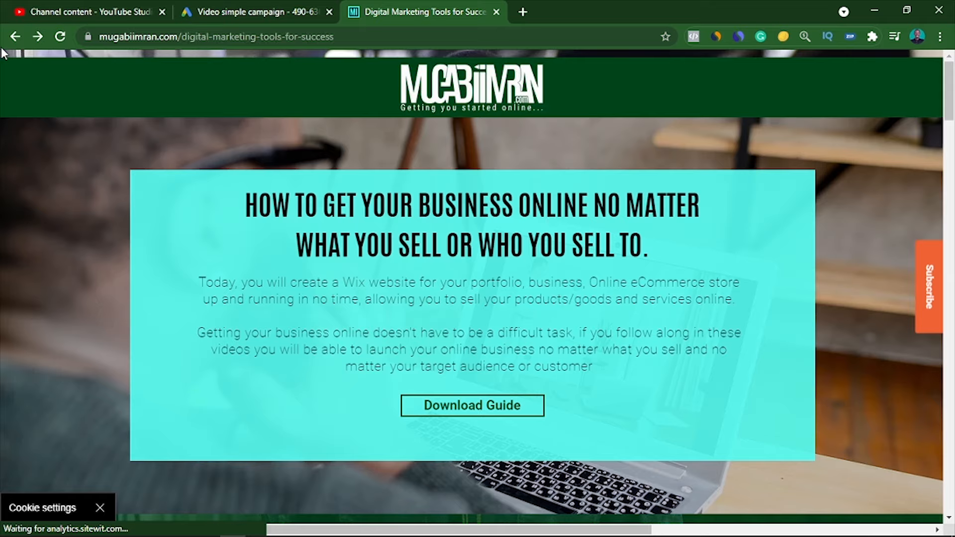
- Open the blog section of the mugabiimran.com website and go to the second page of posts
{"action": "left_click", "coordinate": [472, 88]}
{"action": "left_click", "coordinate": [193, 106]}
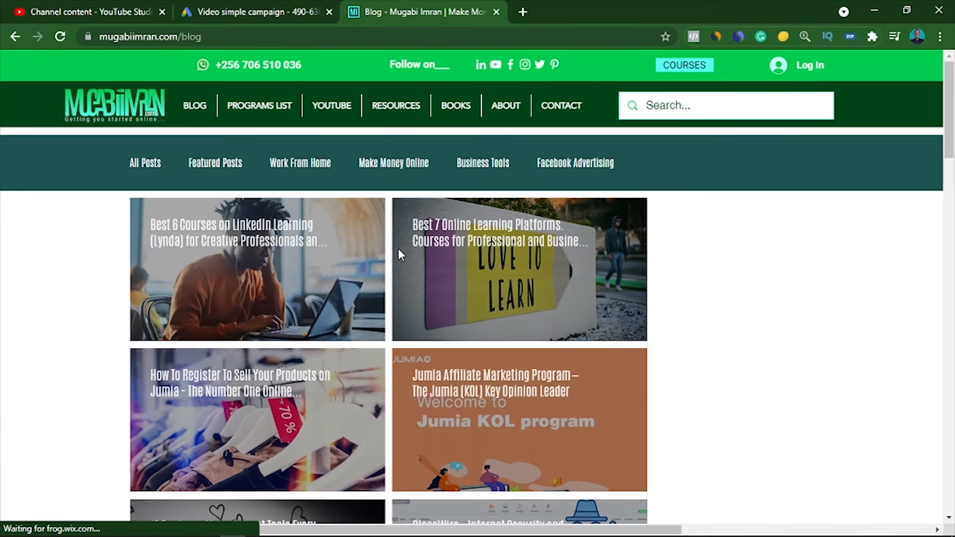
{"action": "scroll", "coordinate": [530, 308], "scroll_direction": "down", "scroll_amount": 6}
{"action": "scroll", "coordinate": [529, 310], "scroll_direction": "up", "scroll_amount": 5}
{"action": "scroll", "coordinate": [529, 311], "scroll_direction": "down", "scroll_amount": 5}
{"action": "scroll", "coordinate": [35, 435], "scroll_direction": "down", "scroll_amount": 7}
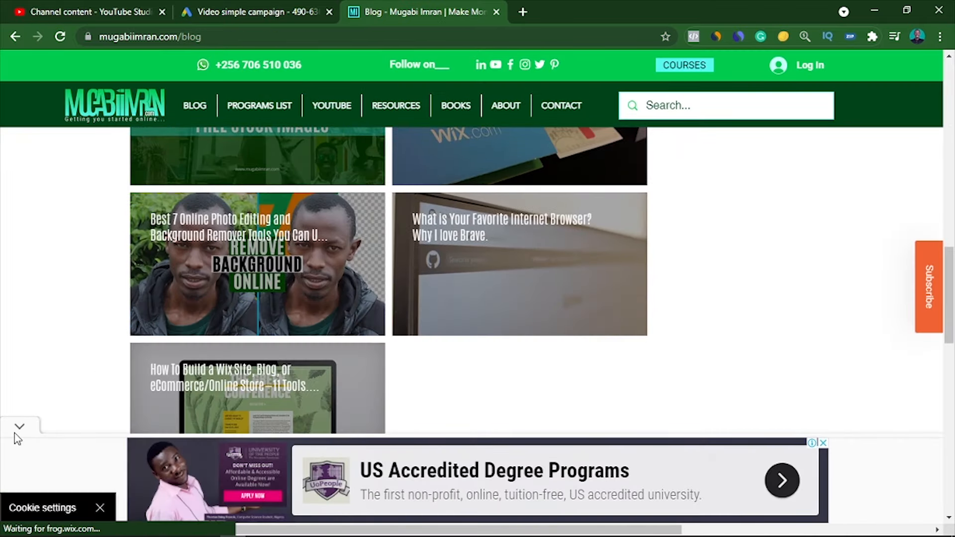
{"action": "left_click", "coordinate": [20, 429]}
{"action": "scroll", "coordinate": [529, 325], "scroll_direction": "down", "scroll_amount": 5}
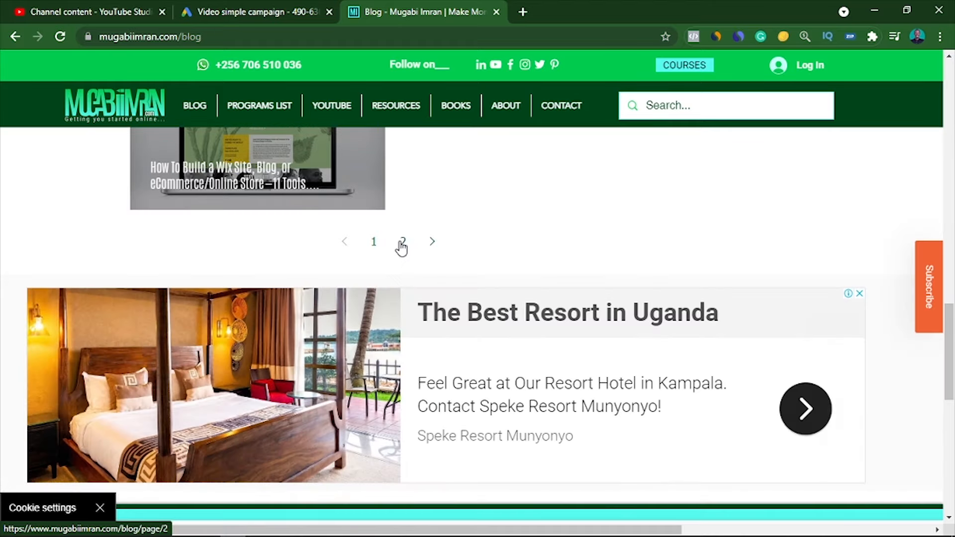
{"action": "left_click", "coordinate": [401, 242]}
- Open the blog post on effortlessly creating professional social media content and copy its web address
{"action": "scroll", "coordinate": [505, 229], "scroll_direction": "down", "scroll_amount": 10}
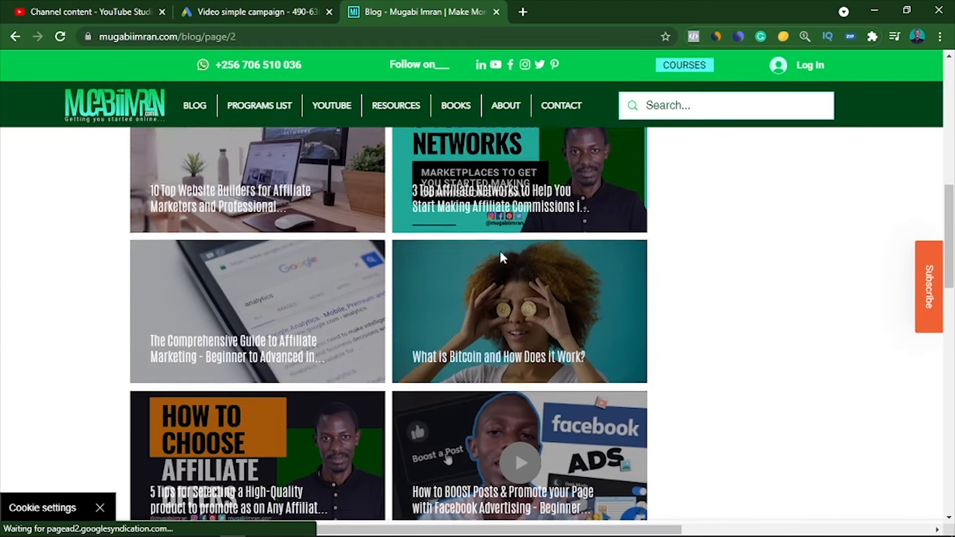
{"action": "scroll", "coordinate": [501, 256], "scroll_direction": "down", "scroll_amount": 5}
{"action": "left_click", "coordinate": [279, 386]}
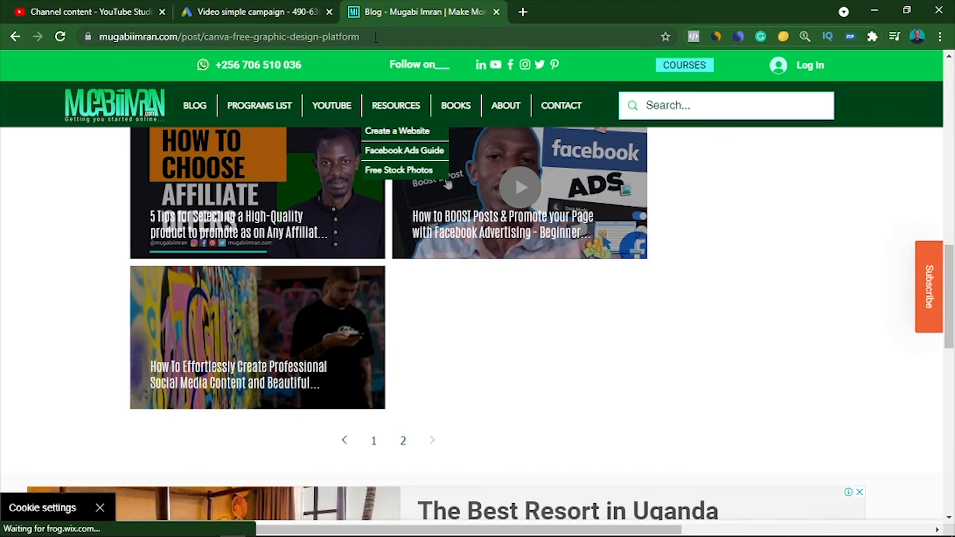
{"action": "left_click", "coordinate": [375, 37]}
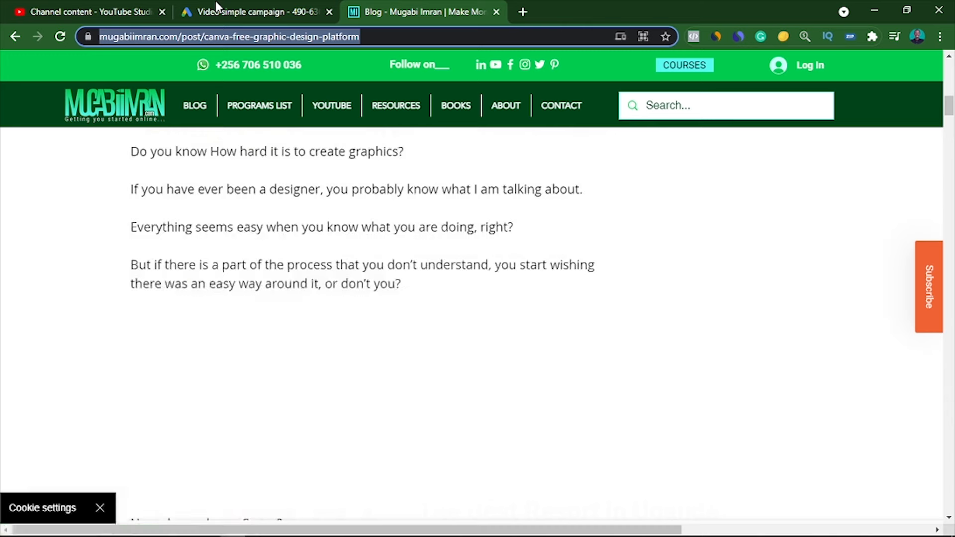
{"action": "left_click", "coordinate": [216, 5]}
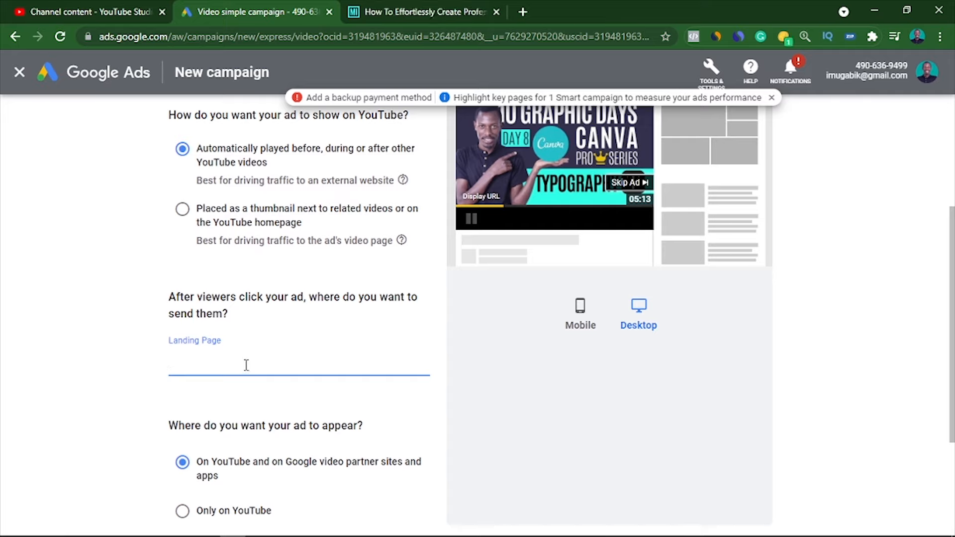
{"action": "type", "text": ".mugabiimran.com/post/canva-free-graphic-design-platform"}
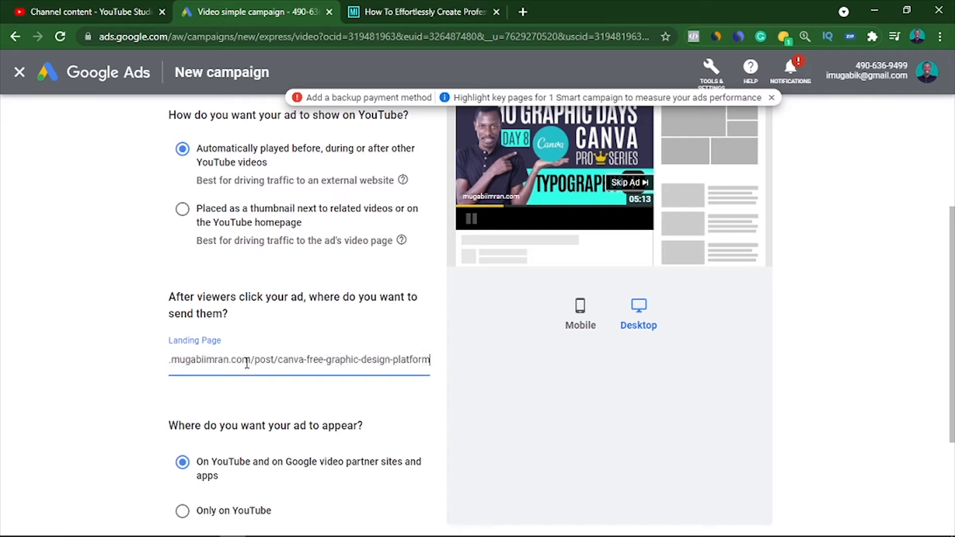
{"action": "left_click", "coordinate": [97, 416]}
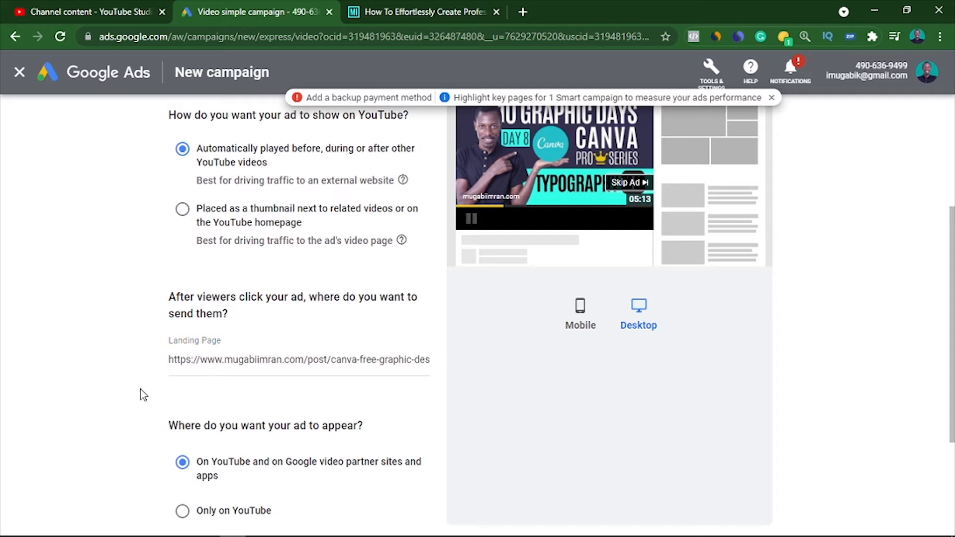
- Review the video ad's preview, landing page and placement settings, and continue to the location and language targeting
{"action": "scroll", "coordinate": [536, 341], "scroll_direction": "down", "scroll_amount": 3}
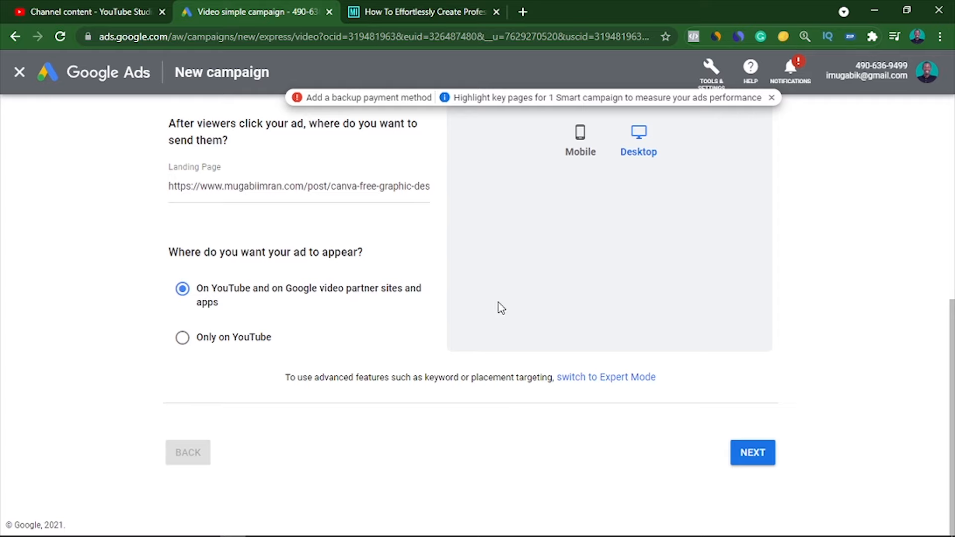
{"action": "scroll", "coordinate": [500, 305], "scroll_direction": "up", "scroll_amount": 3}
{"action": "scroll", "coordinate": [547, 398], "scroll_direction": "up", "scroll_amount": 5}
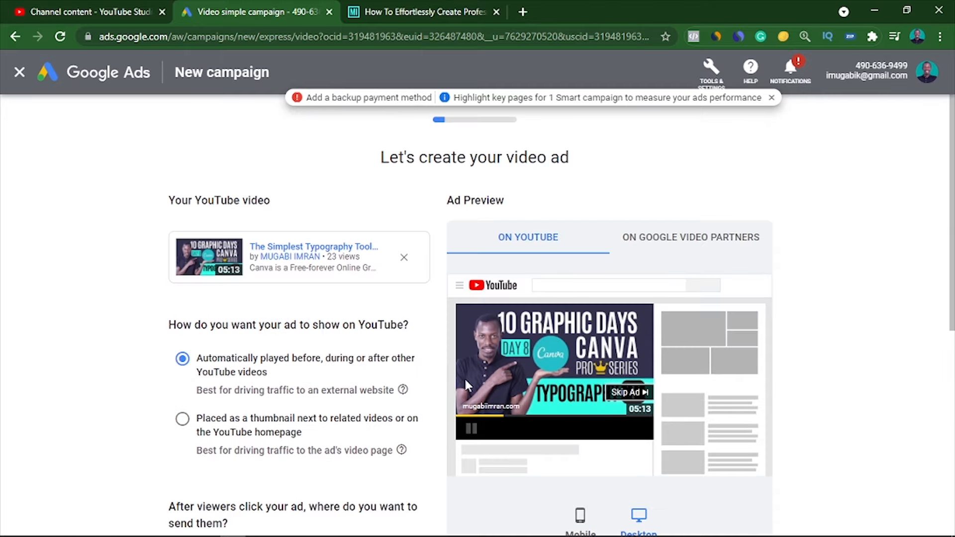
{"action": "scroll", "coordinate": [464, 378], "scroll_direction": "down", "scroll_amount": 4}
{"action": "scroll", "coordinate": [414, 370], "scroll_direction": "up", "scroll_amount": 4}
{"action": "scroll", "coordinate": [336, 396], "scroll_direction": "down", "scroll_amount": 5}
{"action": "left_click", "coordinate": [268, 287]}
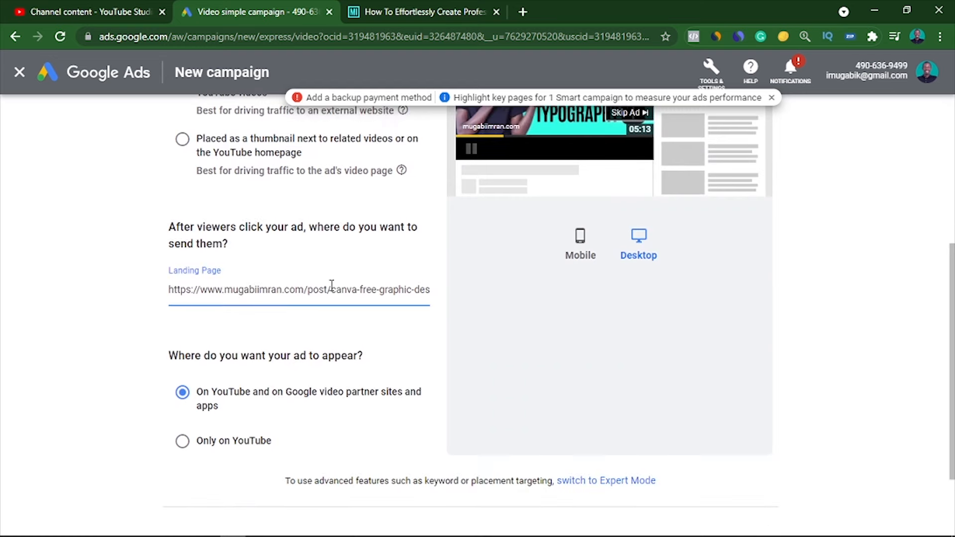
{"action": "left_click", "coordinate": [83, 317]}
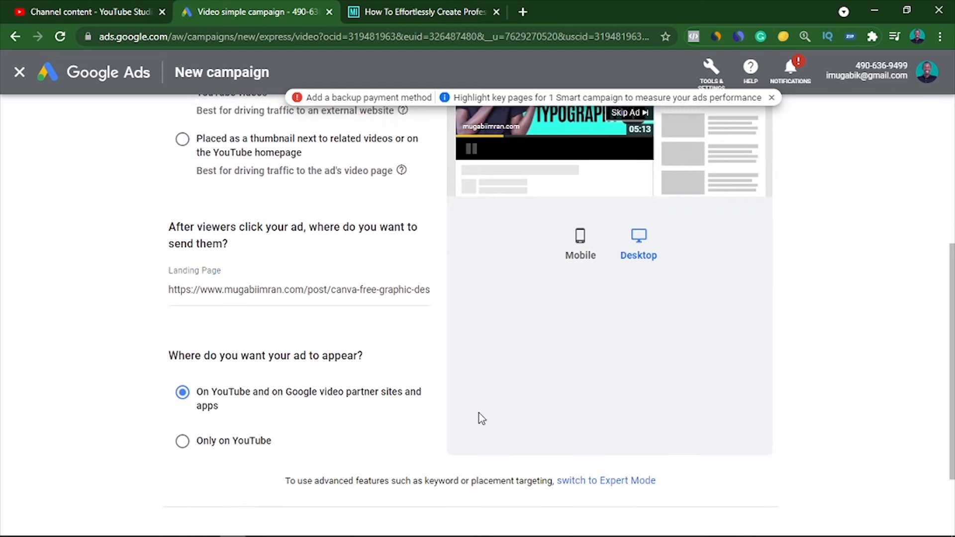
{"action": "scroll", "coordinate": [636, 424], "scroll_direction": "down", "scroll_amount": 2}
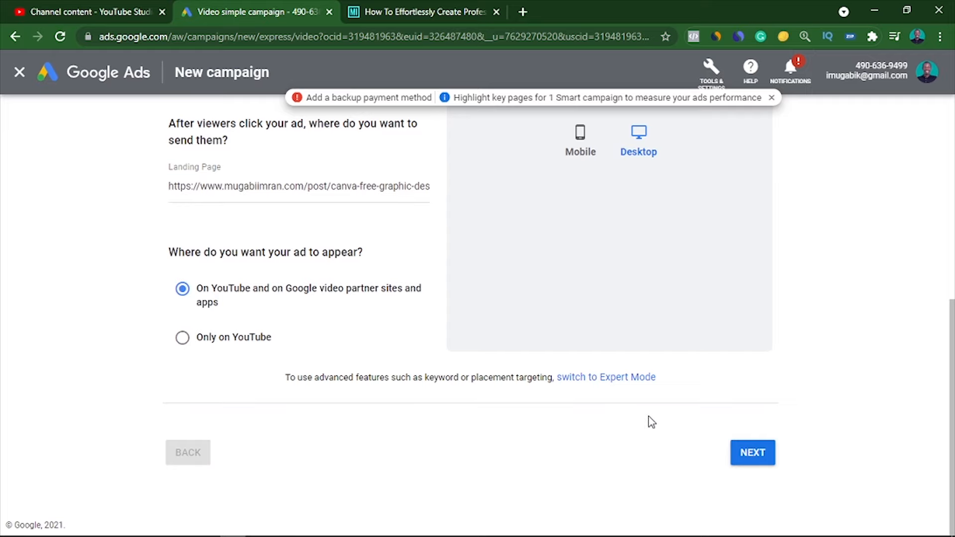
{"action": "left_click", "coordinate": [744, 460]}
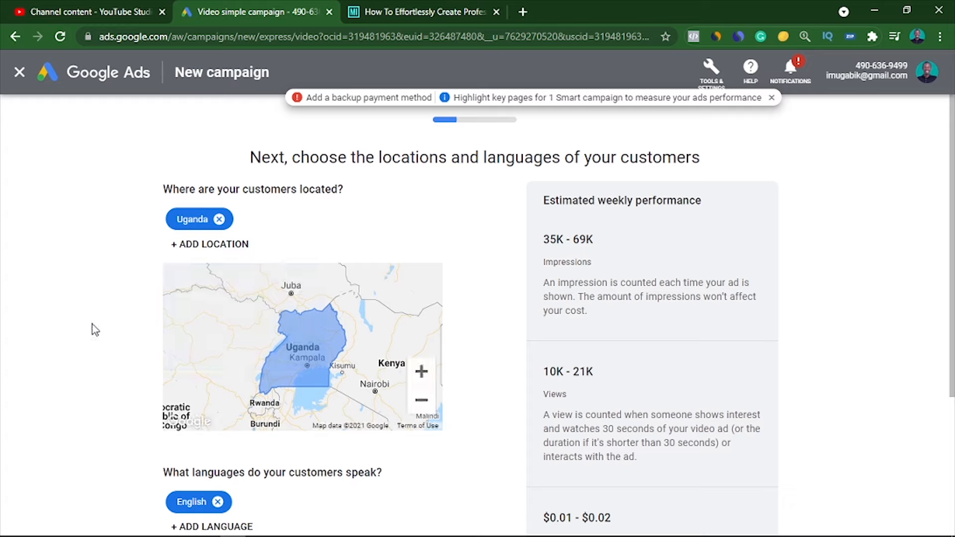
- Add France to the campaign's customer locations
{"action": "left_click", "coordinate": [175, 247]}
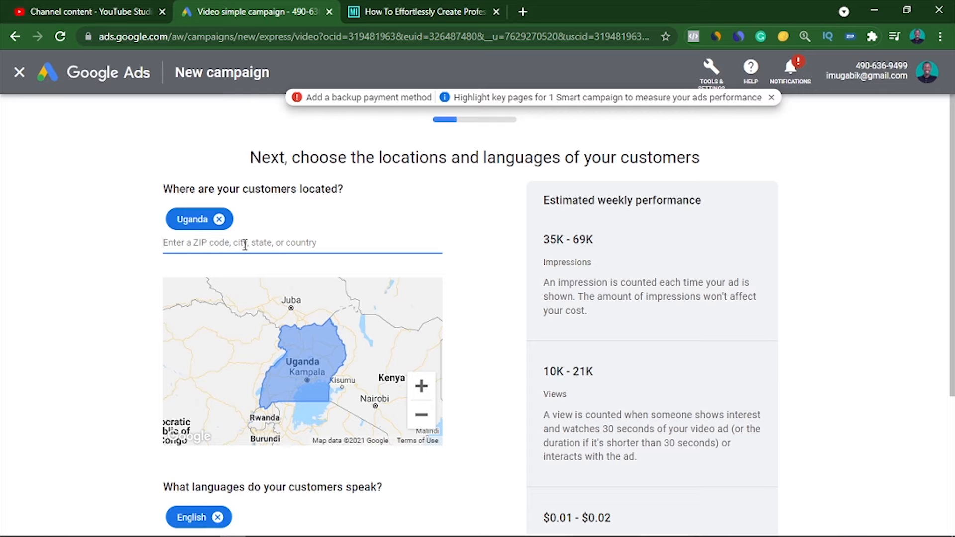
{"action": "type", "text": "france"}
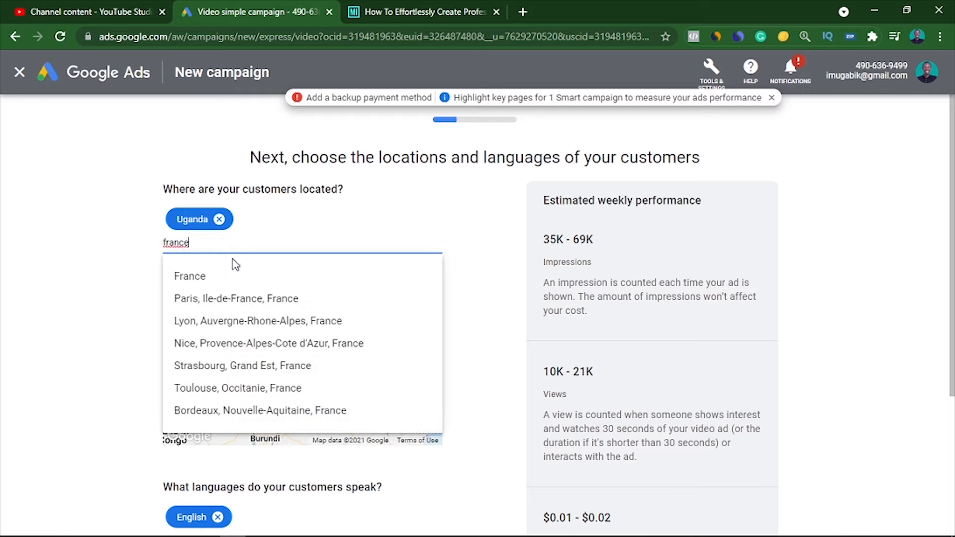
{"action": "left_click", "coordinate": [222, 277]}
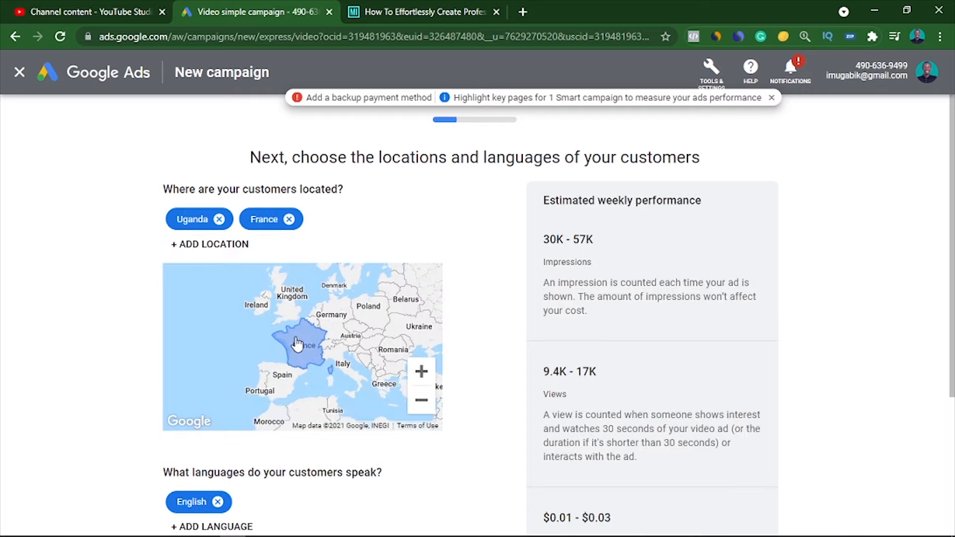
- Add Kenya to the customer locations and continue to the gender, age and parental status targeting
{"action": "left_click", "coordinate": [192, 248]}
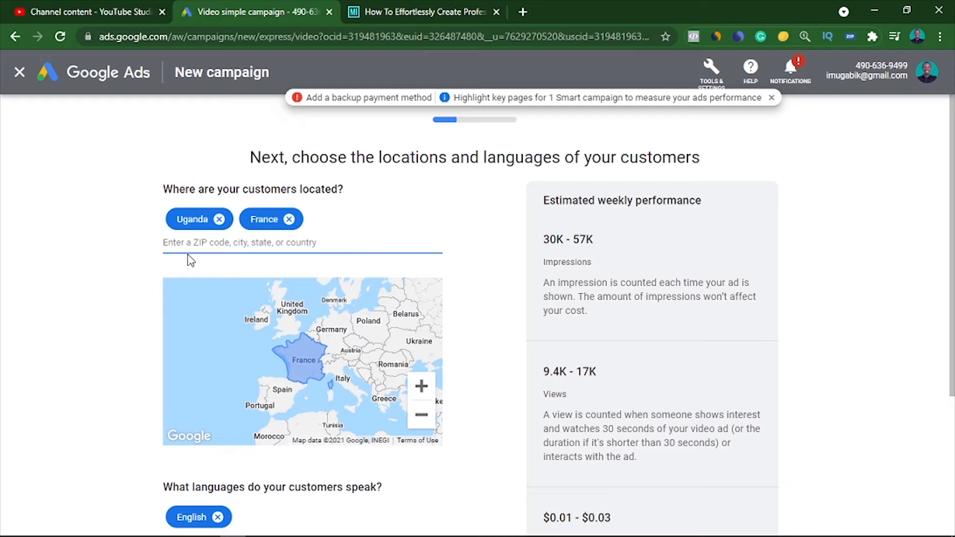
{"action": "type", "text": "pak"}
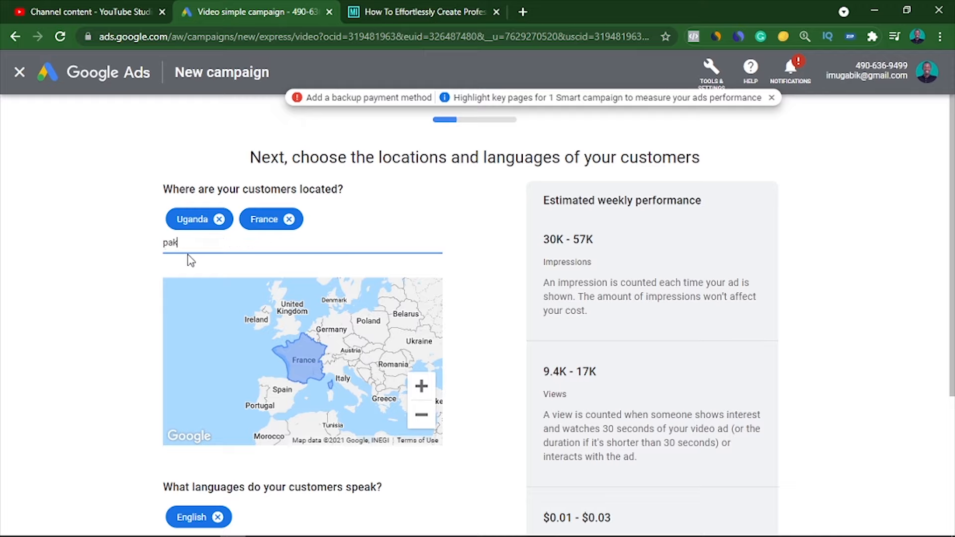
{"action": "key", "text": "BackSpace"}
{"action": "key", "text": "BackSpace"}
{"action": "key", "text": "BackSpace"}
{"action": "type", "text": "keny"}
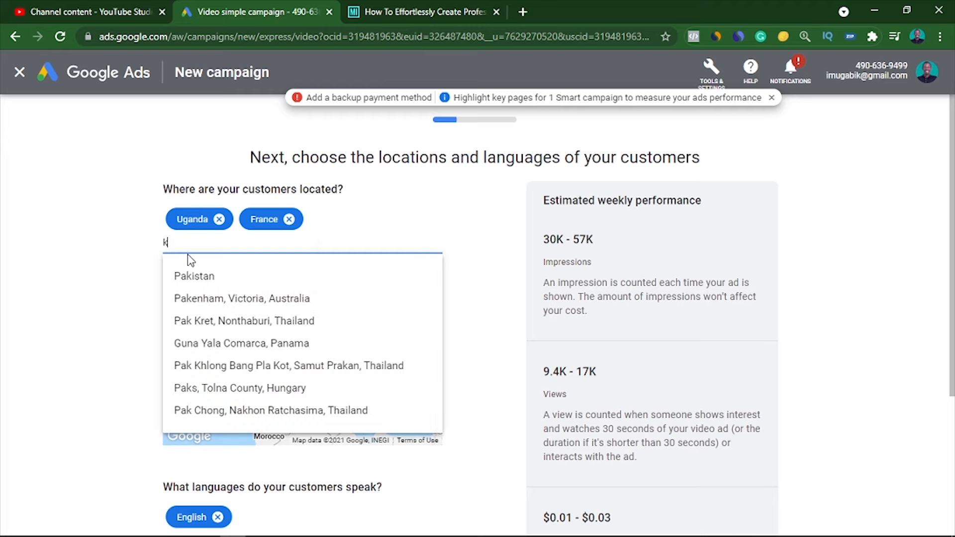
{"action": "type", "text": "a"}
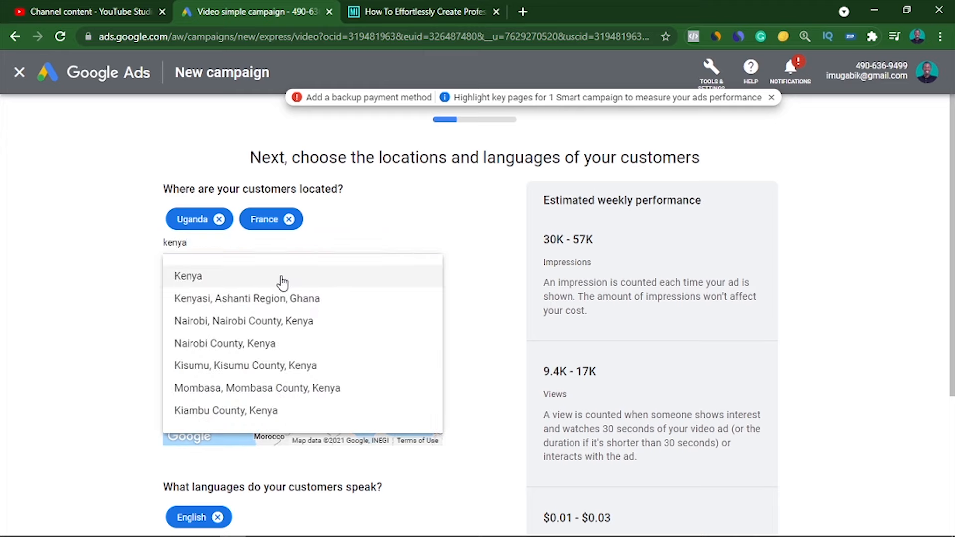
{"action": "left_click", "coordinate": [280, 276]}
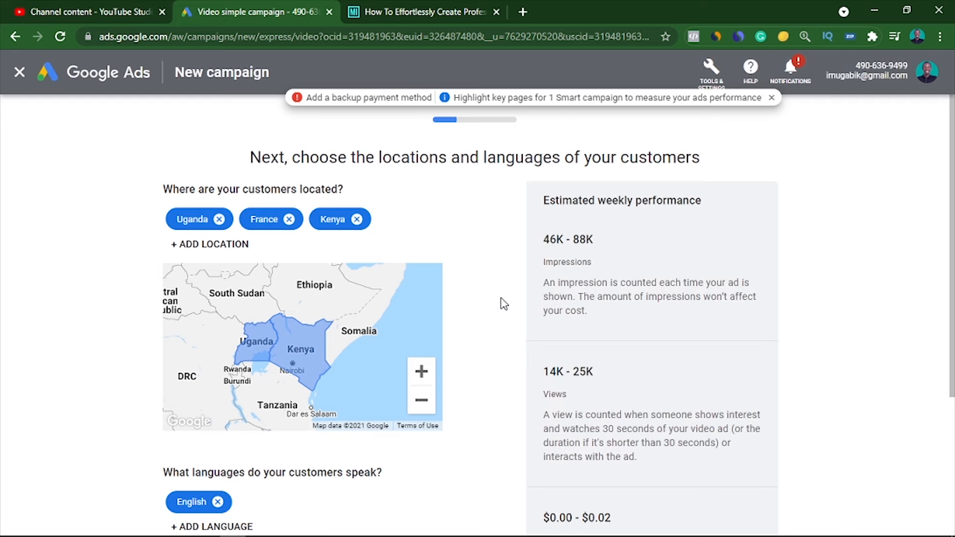
{"action": "scroll", "coordinate": [503, 303], "scroll_direction": "down", "scroll_amount": 4}
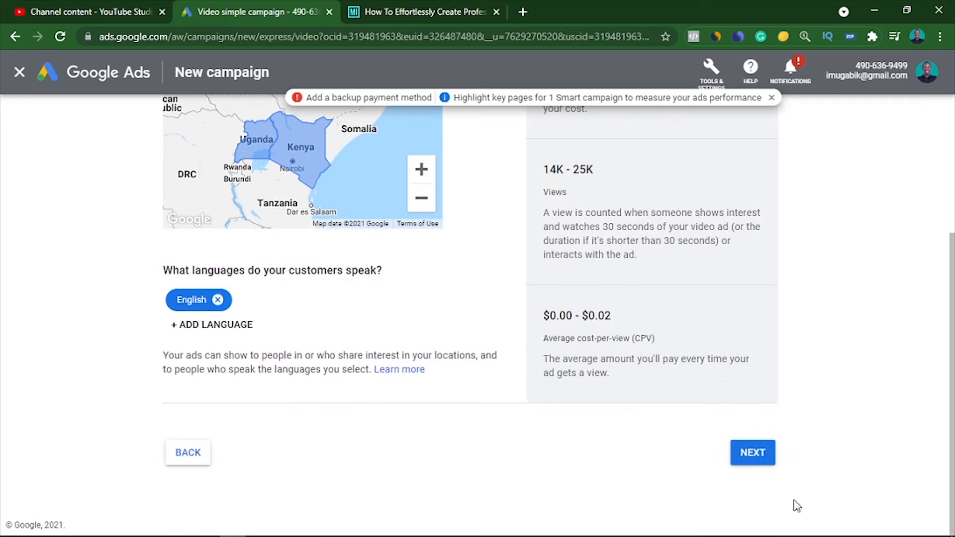
{"action": "left_click", "coordinate": [768, 457]}
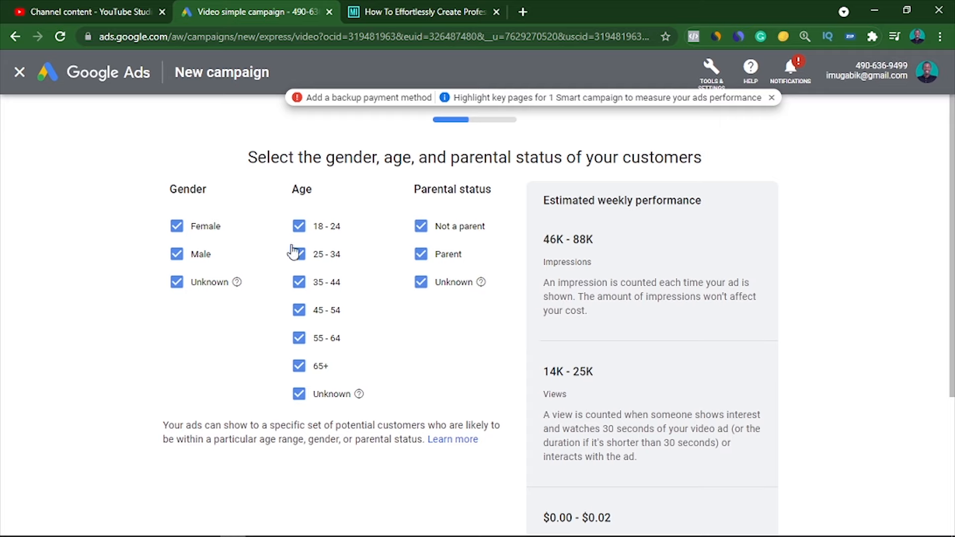
- Exclude the 55 - 64 and 65+ age groups and continue to the interest targeting
{"action": "left_click", "coordinate": [299, 340]}
{"action": "left_click", "coordinate": [300, 370]}
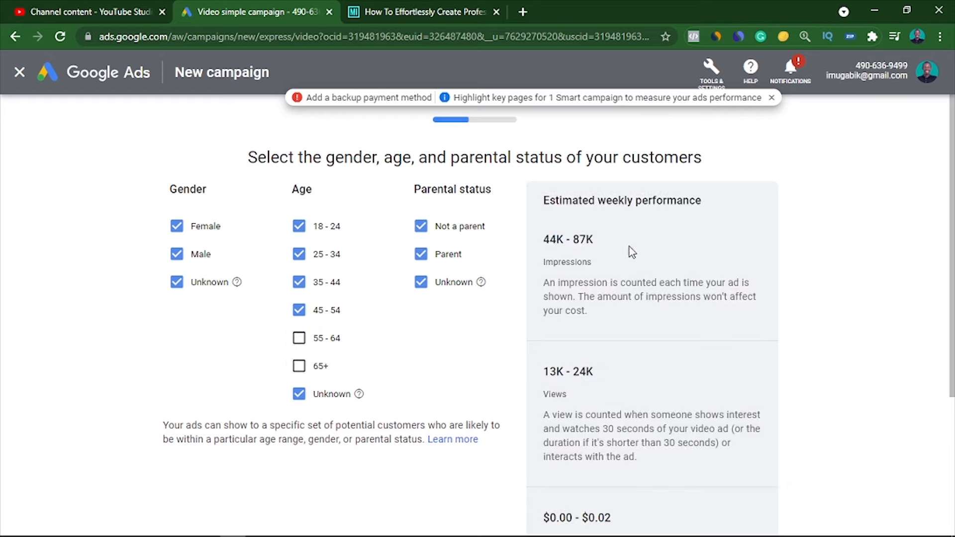
{"action": "scroll", "coordinate": [609, 369], "scroll_direction": "down", "scroll_amount": 1}
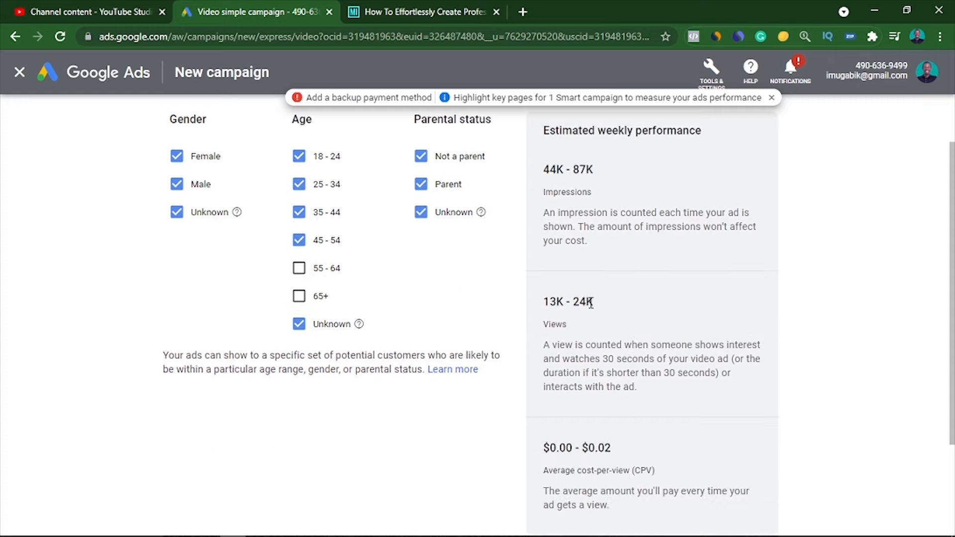
{"action": "scroll", "coordinate": [590, 303], "scroll_direction": "down", "scroll_amount": 2}
{"action": "left_click", "coordinate": [766, 453]}
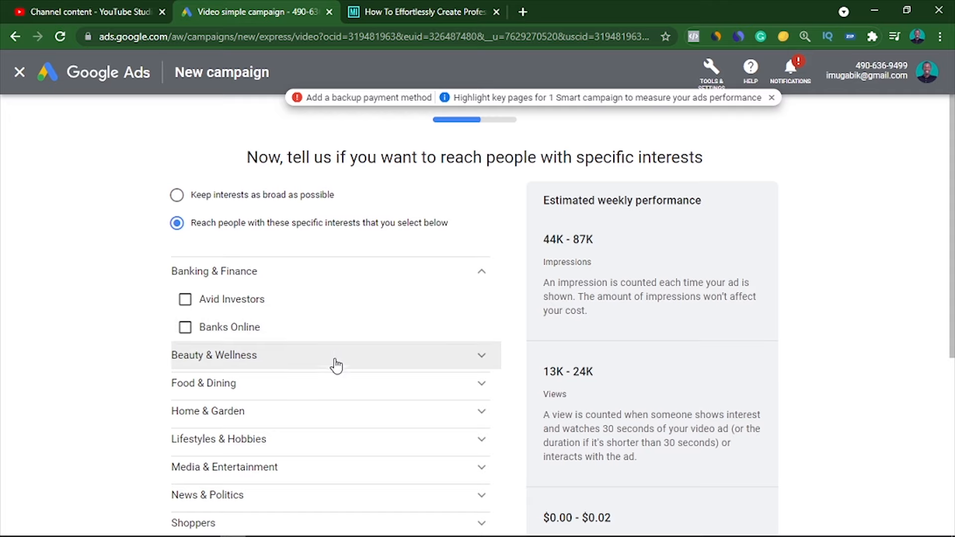
- Target the Technology interests Mobile Enthusiasts, Social Media Enthusiasts and Technophiles
{"action": "scroll", "coordinate": [119, 348], "scroll_direction": "down", "scroll_amount": 5}
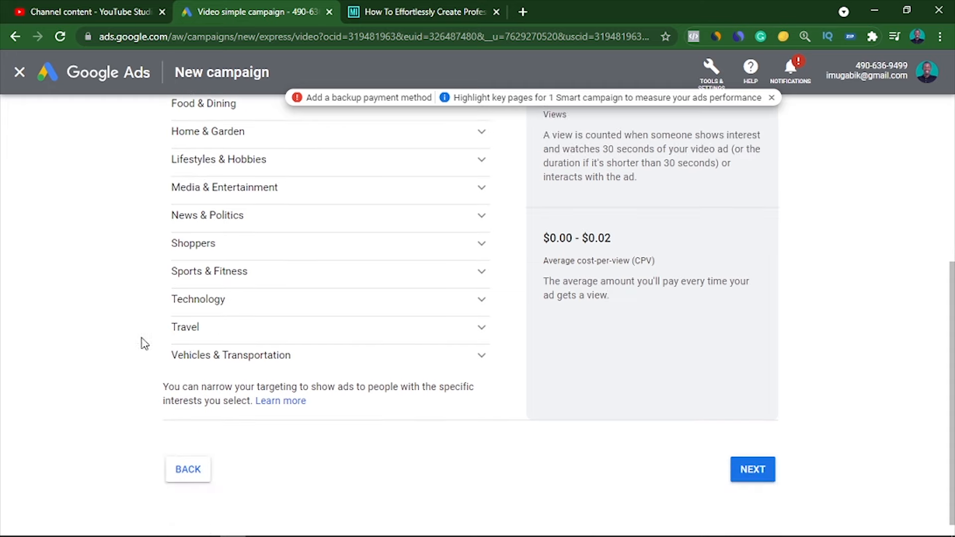
{"action": "left_click", "coordinate": [224, 301]}
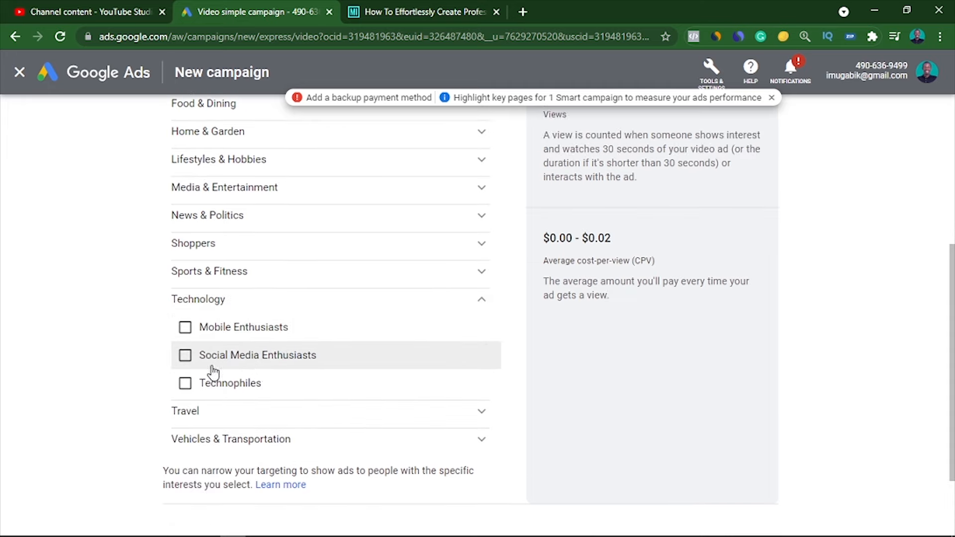
{"action": "left_click", "coordinate": [289, 327]}
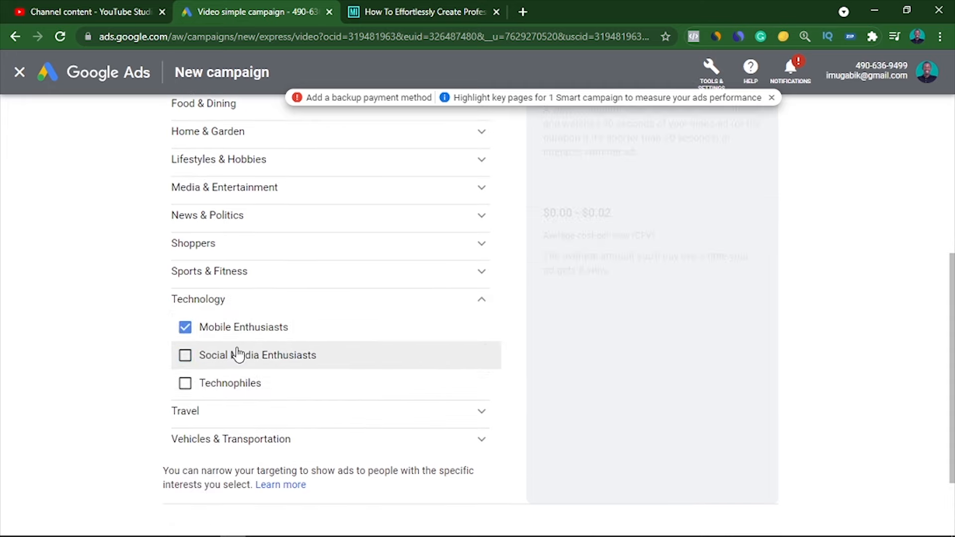
{"action": "left_click", "coordinate": [235, 355]}
{"action": "left_click", "coordinate": [266, 384]}
- Look through the Travel, Vehicles & Transportation and Sports & Fitness interest options, and collapse the Technology category
{"action": "scroll", "coordinate": [266, 386], "scroll_direction": "down", "scroll_amount": 2}
{"action": "left_click", "coordinate": [251, 321]}
{"action": "left_click", "coordinate": [255, 392]}
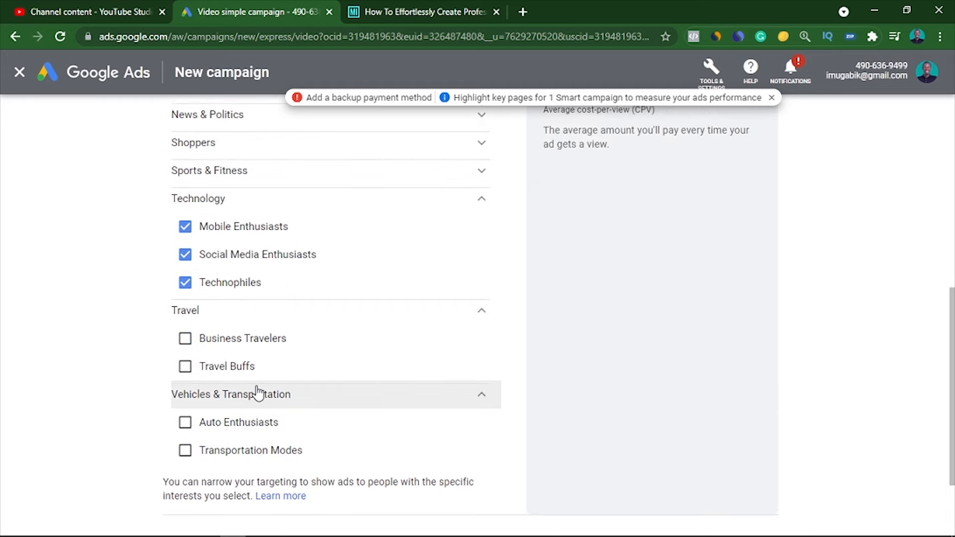
{"action": "scroll", "coordinate": [262, 391], "scroll_direction": "up", "scroll_amount": 3}
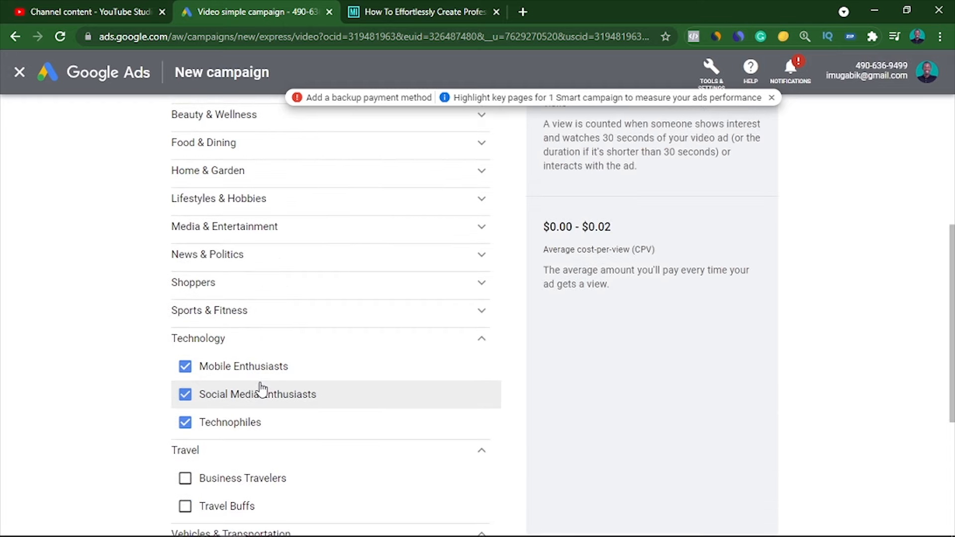
{"action": "left_click", "coordinate": [264, 317]}
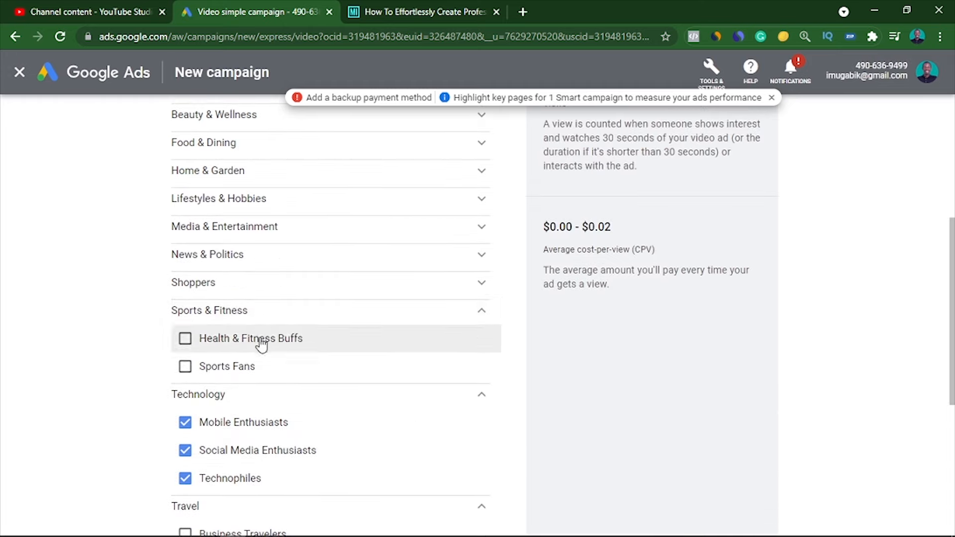
{"action": "left_click", "coordinate": [258, 312]}
{"action": "left_click", "coordinate": [227, 345]}
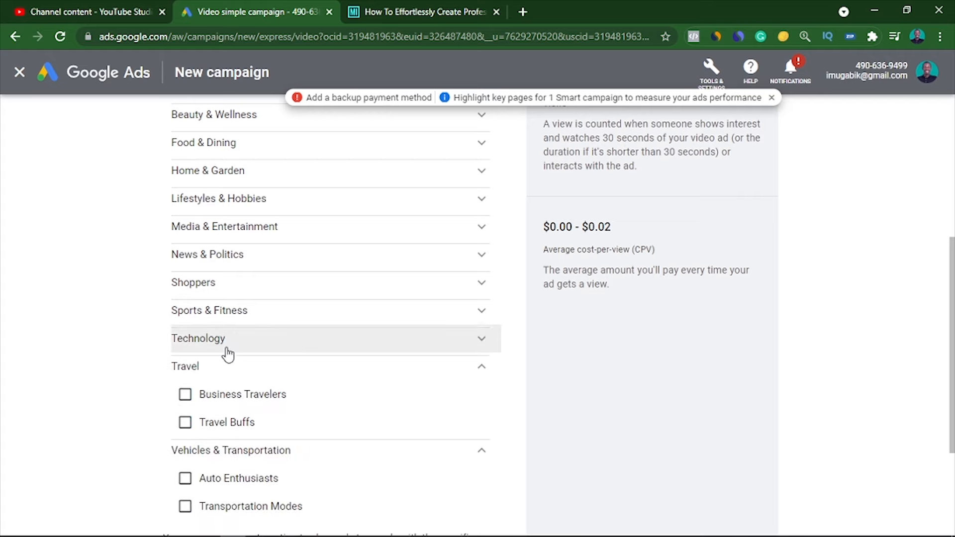
- Collapse the Travel category and target the Media & Entertainment interests Movie Lovers, Gamers and Book Lovers
{"action": "left_click", "coordinate": [240, 370]}
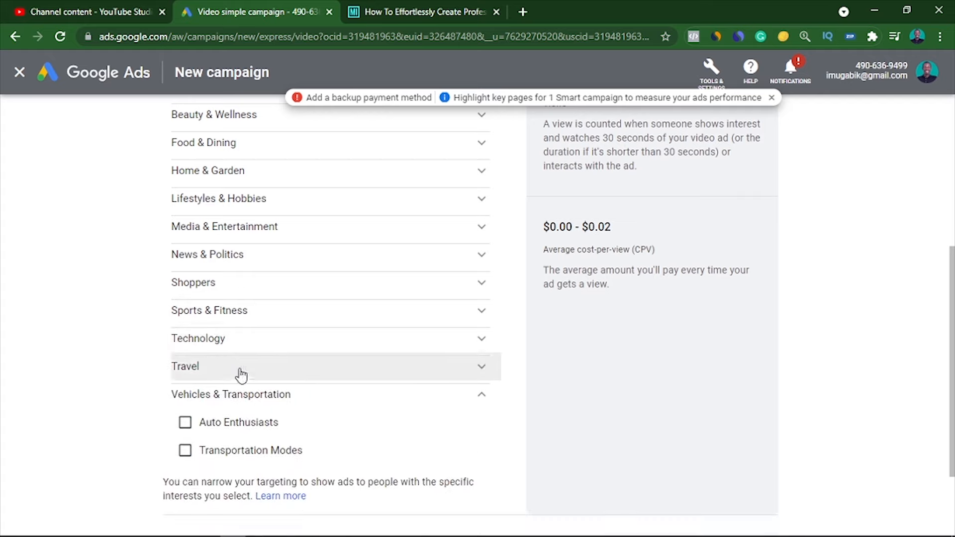
{"action": "left_click", "coordinate": [241, 233]}
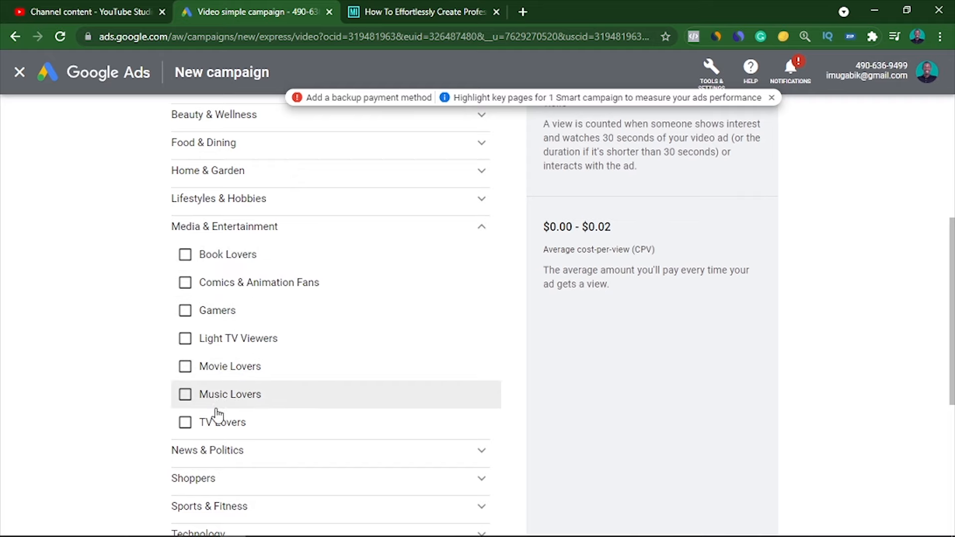
{"action": "left_click", "coordinate": [223, 371]}
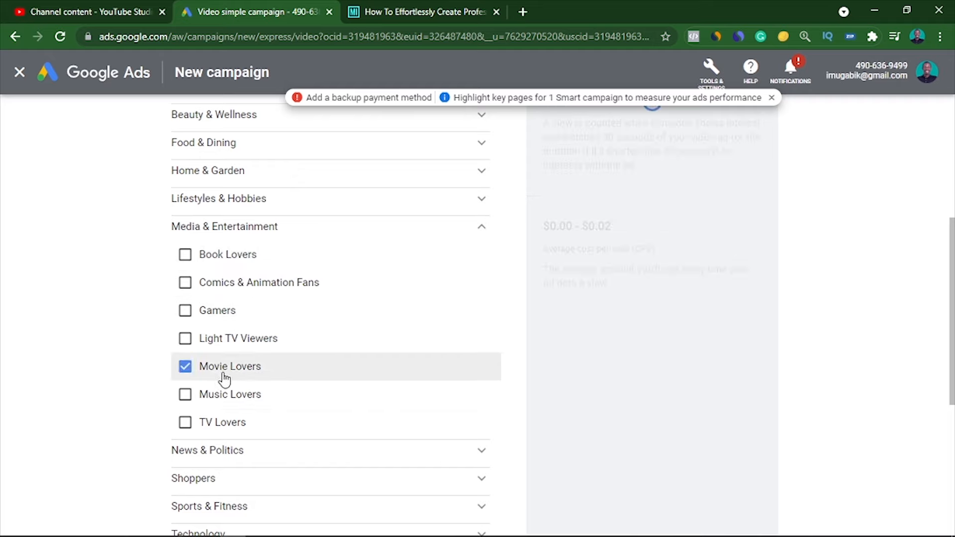
{"action": "left_click", "coordinate": [234, 312]}
{"action": "left_click", "coordinate": [272, 263]}
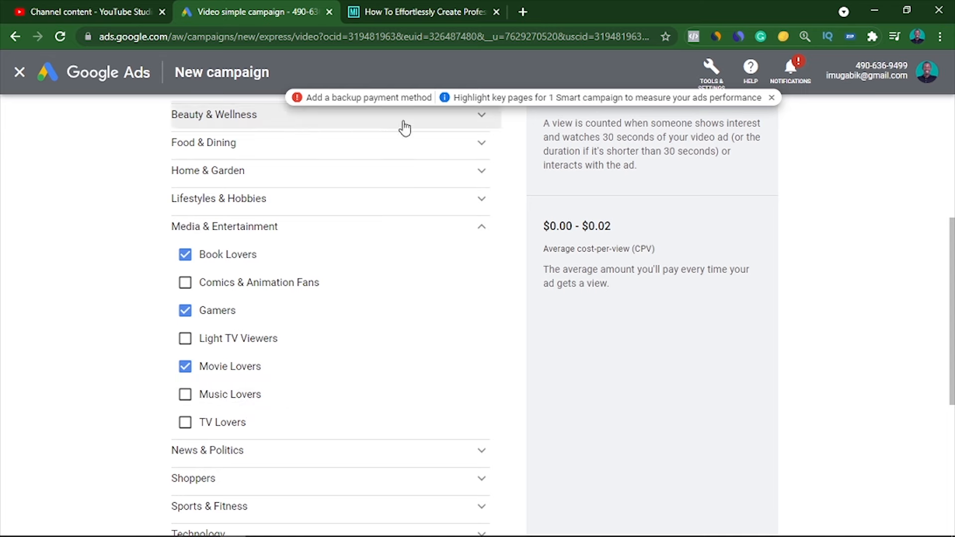
- Switch to the blog website, open its Books page and look through the recommended business books
{"action": "left_click", "coordinate": [434, 13]}
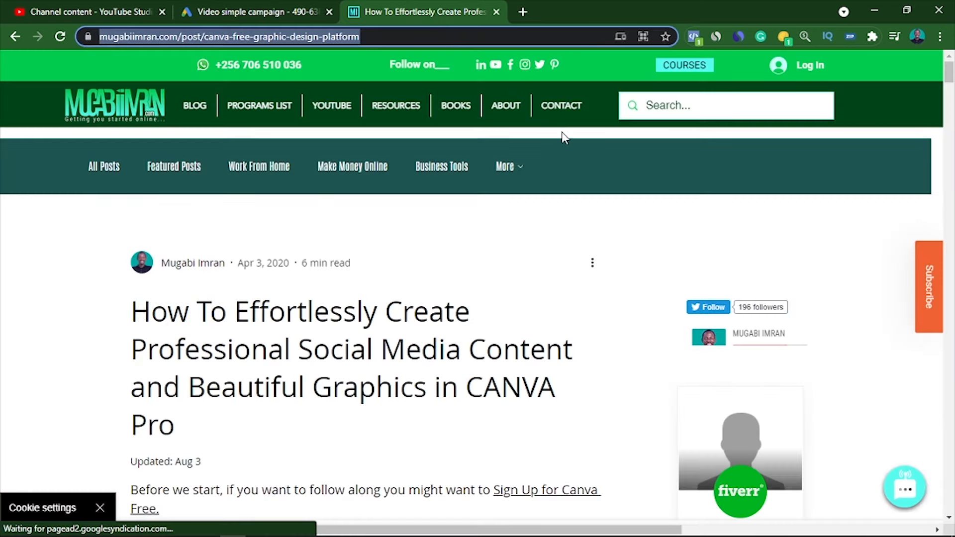
{"action": "left_click", "coordinate": [468, 110]}
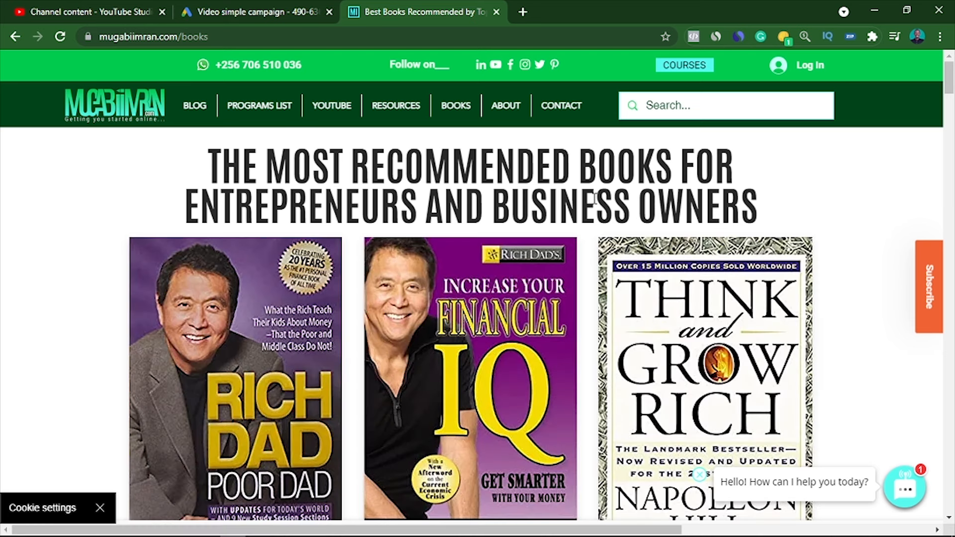
{"action": "scroll", "coordinate": [595, 199], "scroll_direction": "down", "scroll_amount": 2}
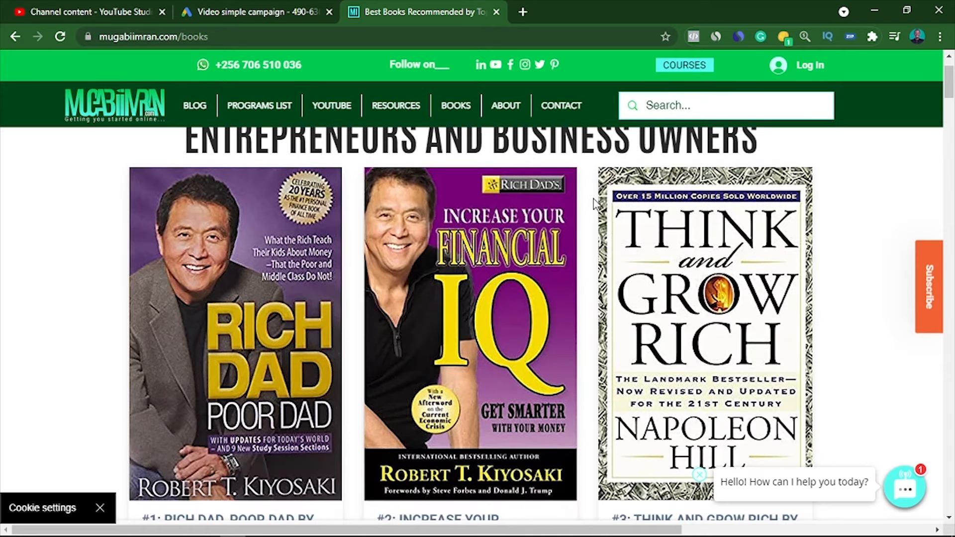
{"action": "scroll", "coordinate": [595, 203], "scroll_direction": "down", "scroll_amount": 8}
{"action": "scroll", "coordinate": [596, 204], "scroll_direction": "down", "scroll_amount": 15}
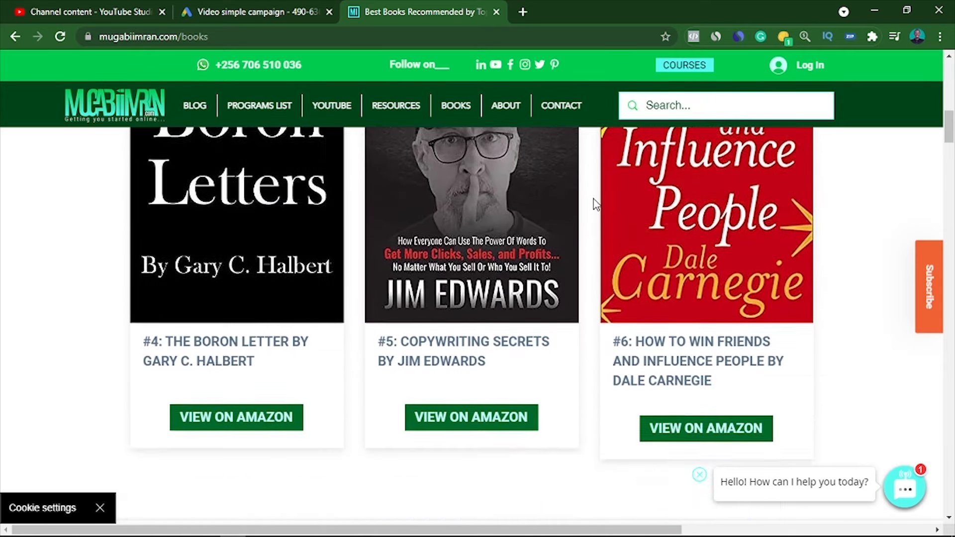
{"action": "scroll", "coordinate": [496, 258], "scroll_direction": "up", "scroll_amount": 3}
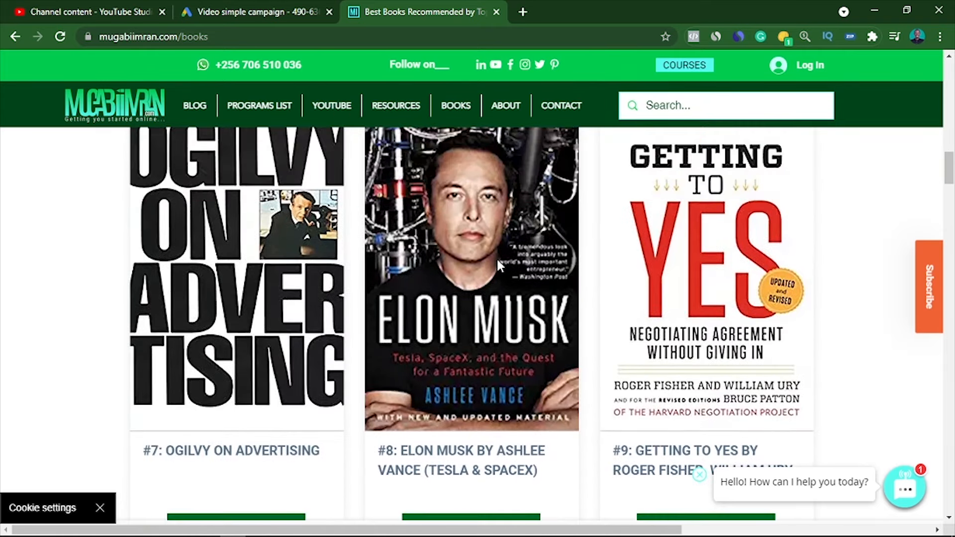
{"action": "scroll", "coordinate": [496, 258], "scroll_direction": "down", "scroll_amount": 2}
{"action": "scroll", "coordinate": [496, 258], "scroll_direction": "down", "scroll_amount": 3}
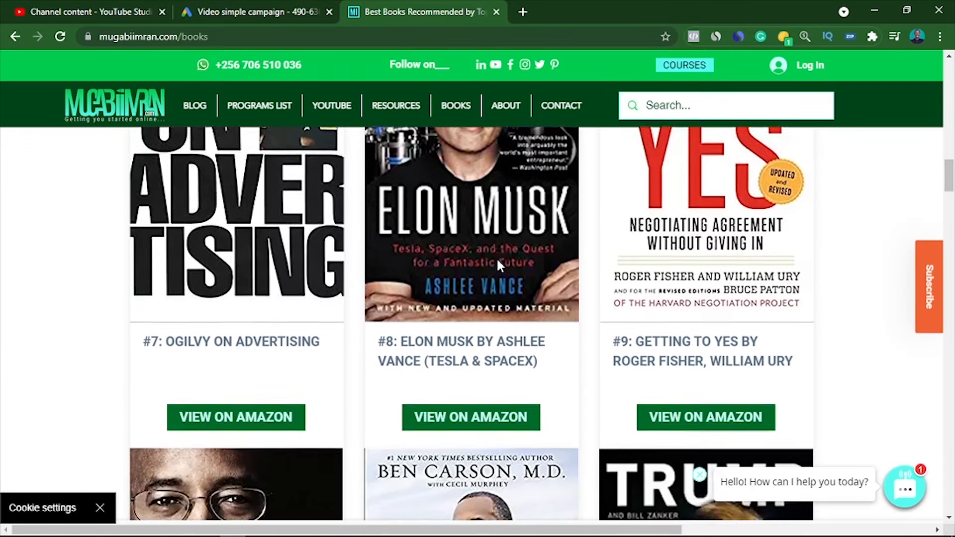
{"action": "scroll", "coordinate": [659, 232], "scroll_direction": "up", "scroll_amount": 3}
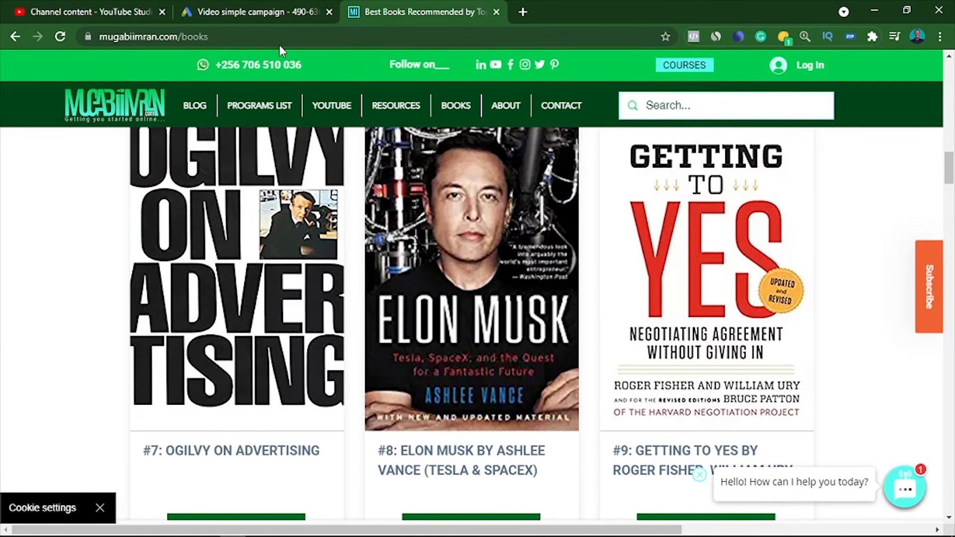
- Return to the Google Ads campaign and continue from the interest targeting to the budget setup
{"action": "left_click", "coordinate": [278, 12]}
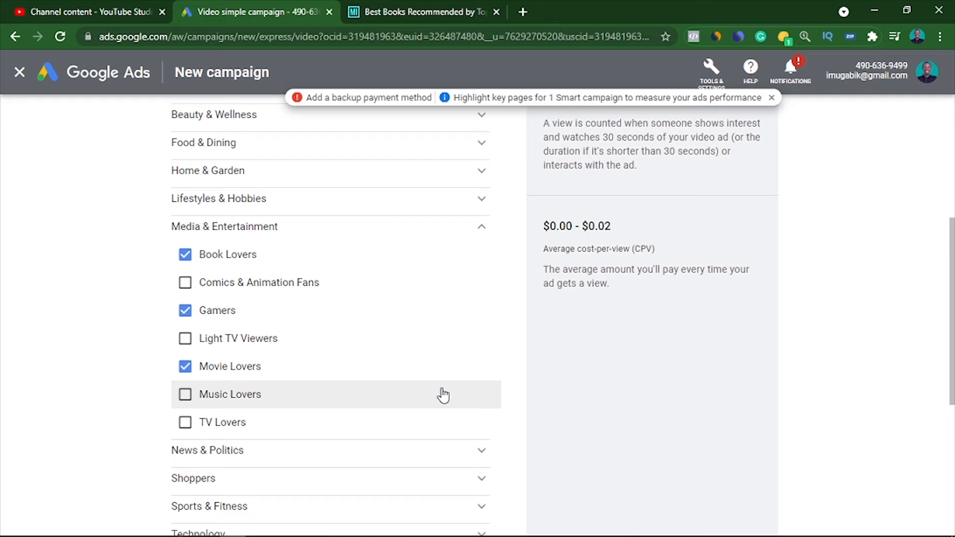
{"action": "scroll", "coordinate": [435, 351], "scroll_direction": "up", "scroll_amount": 5}
{"action": "scroll", "coordinate": [434, 354], "scroll_direction": "down", "scroll_amount": 10}
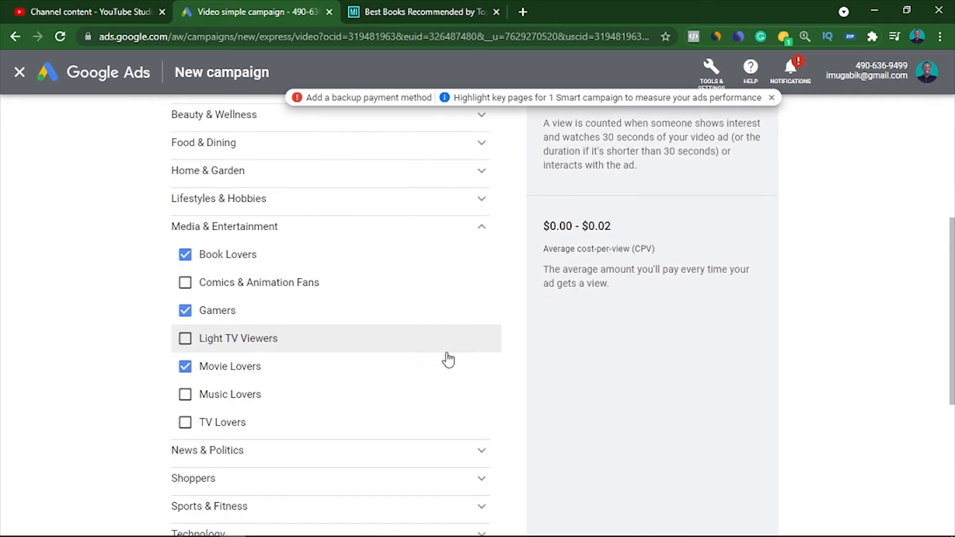
{"action": "left_click", "coordinate": [752, 457]}
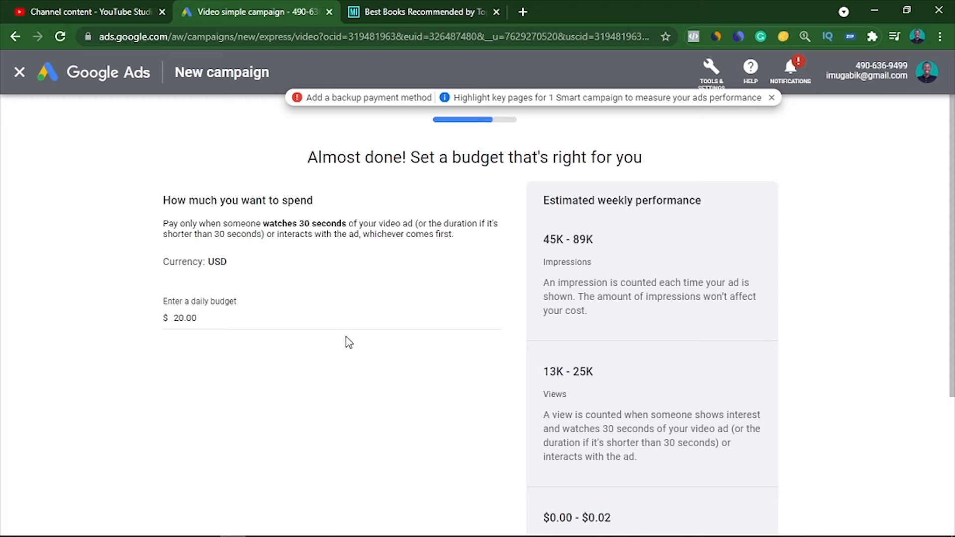
- Try a daily budget of $3.00 for the campaign
{"action": "left_click", "coordinate": [336, 320]}
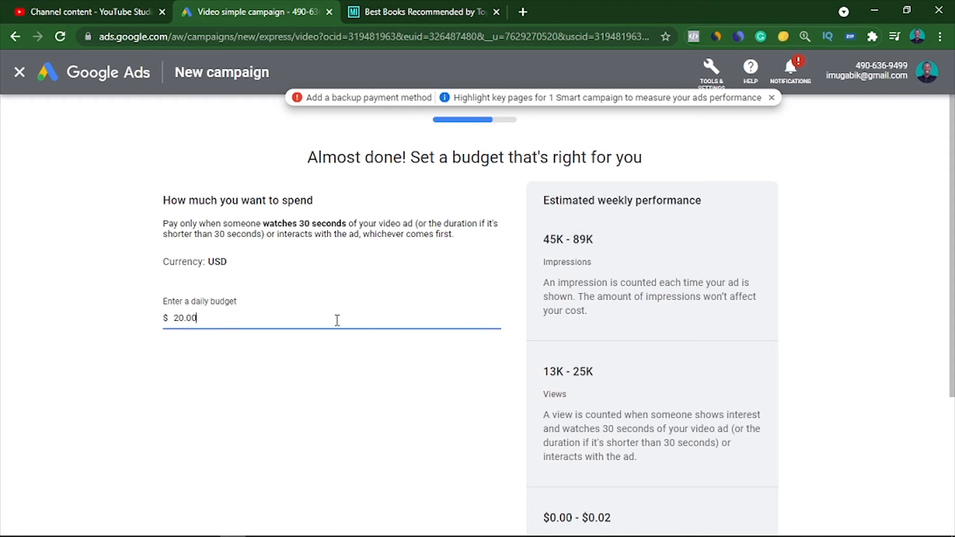
{"action": "left_click_drag", "start_coordinate": [199, 318], "coordinate": [173, 318]}
{"action": "type", "text": "3"}
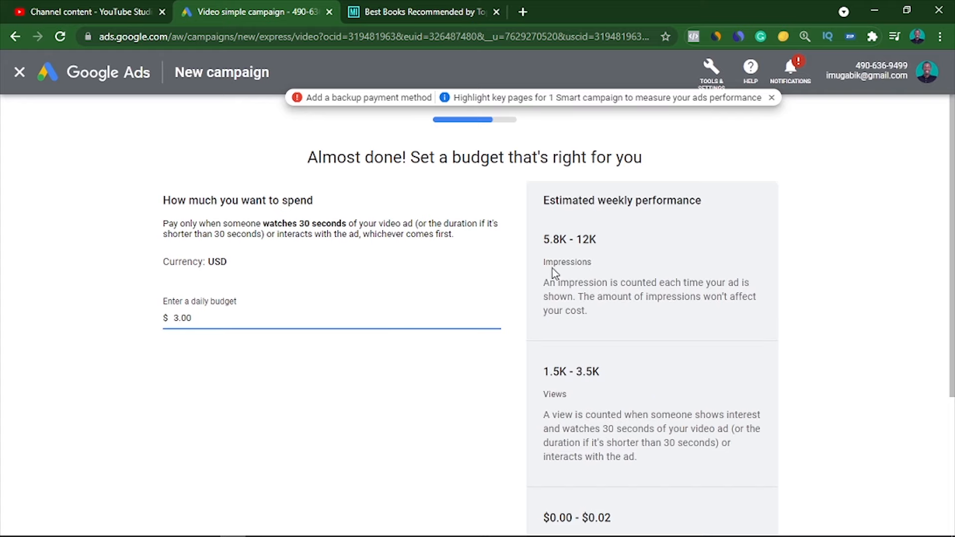
- Set the daily budget to $20.00 and check the upper estimate of weekly impressions
{"action": "left_click_drag", "start_coordinate": [196, 319], "coordinate": [166, 321]}
{"action": "type", "text": "20"}
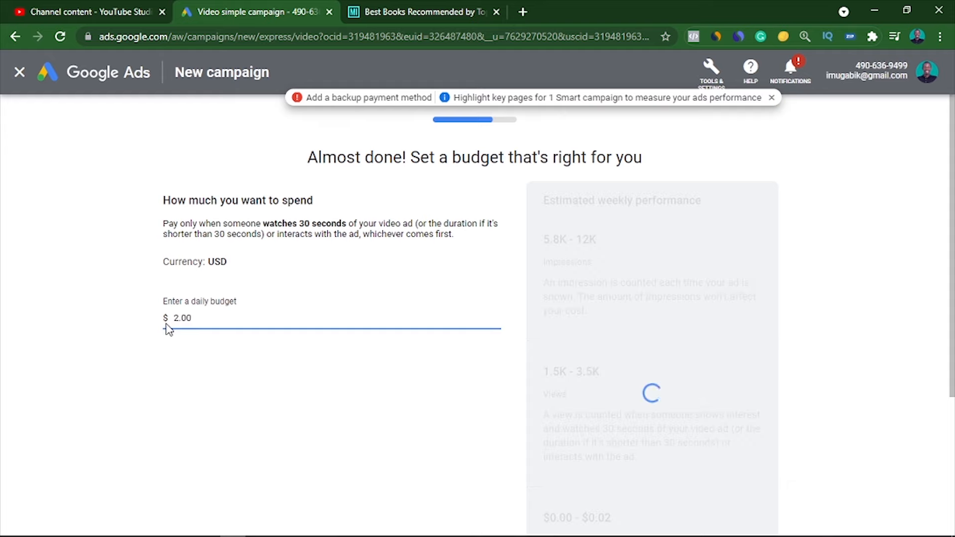
{"action": "left_click", "coordinate": [190, 361]}
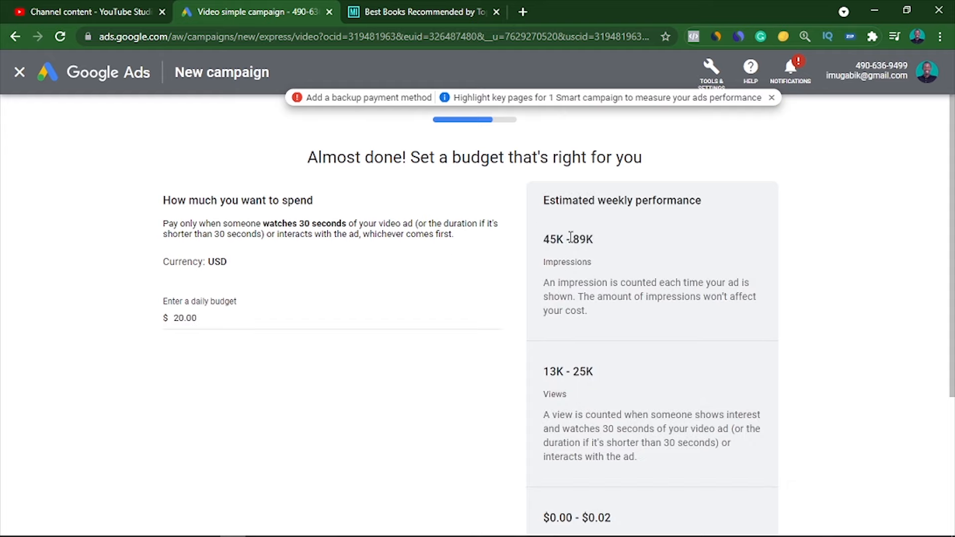
{"action": "left_click_drag", "start_coordinate": [572, 240], "coordinate": [593, 239]}
- Set the daily budget back to $3.00 and compare the upper estimate of weekly impressions
{"action": "left_click", "coordinate": [174, 321]}
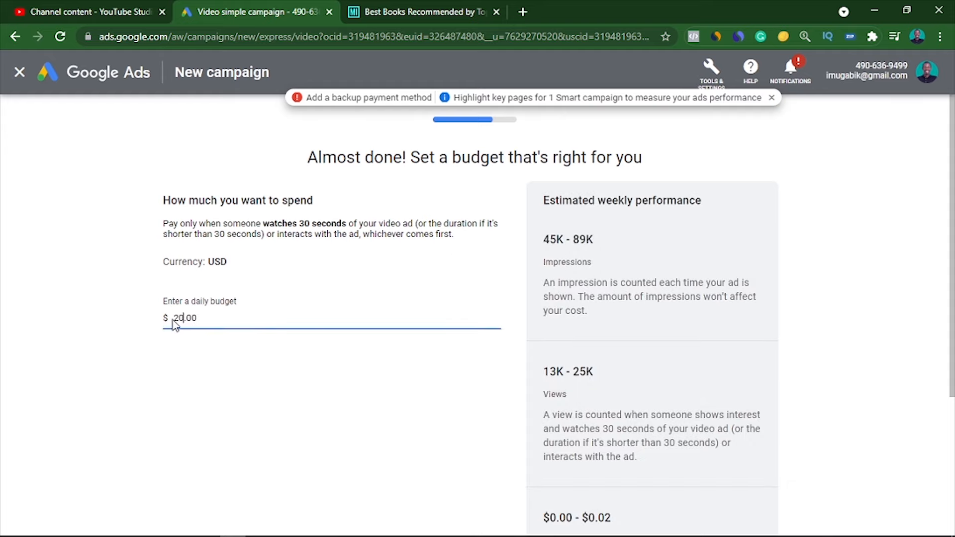
{"action": "left_click_drag", "start_coordinate": [174, 321], "coordinate": [269, 320]}
{"action": "type", "text": "3.00"}
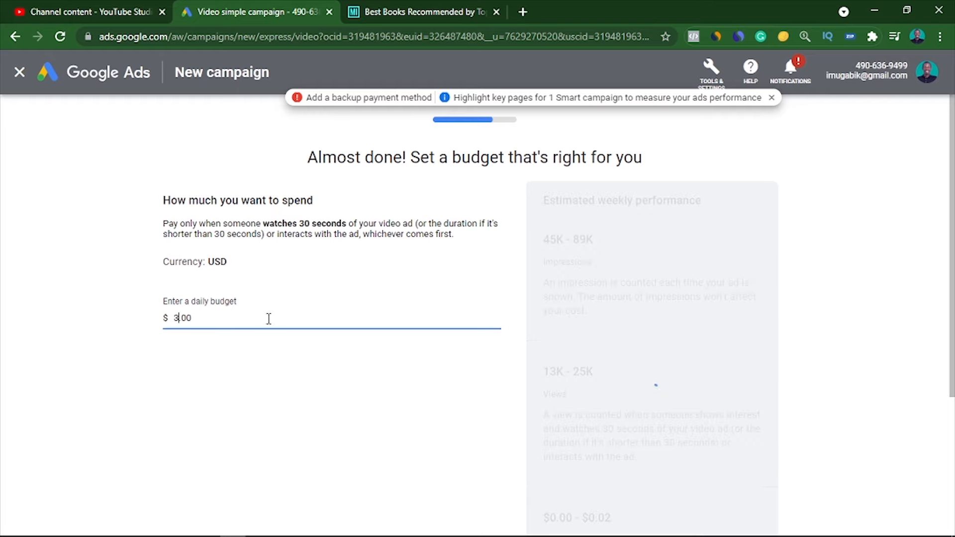
{"action": "left_click", "coordinate": [270, 367]}
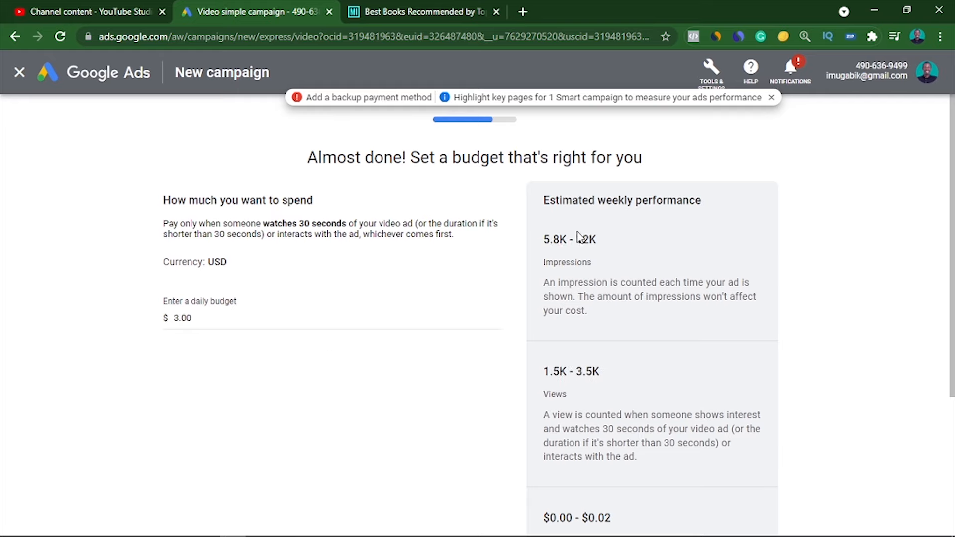
{"action": "left_click_drag", "start_coordinate": [579, 240], "coordinate": [597, 249]}
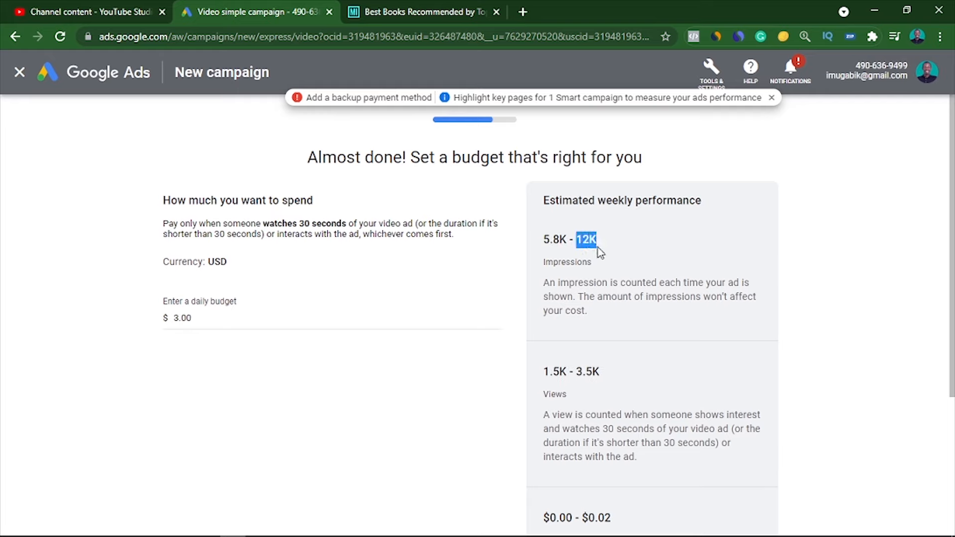
- Set the daily budget to $1.00 and check the upper estimate of weekly impressions
{"action": "left_click", "coordinate": [338, 423]}
{"action": "left_click_drag", "start_coordinate": [254, 327], "coordinate": [166, 319]}
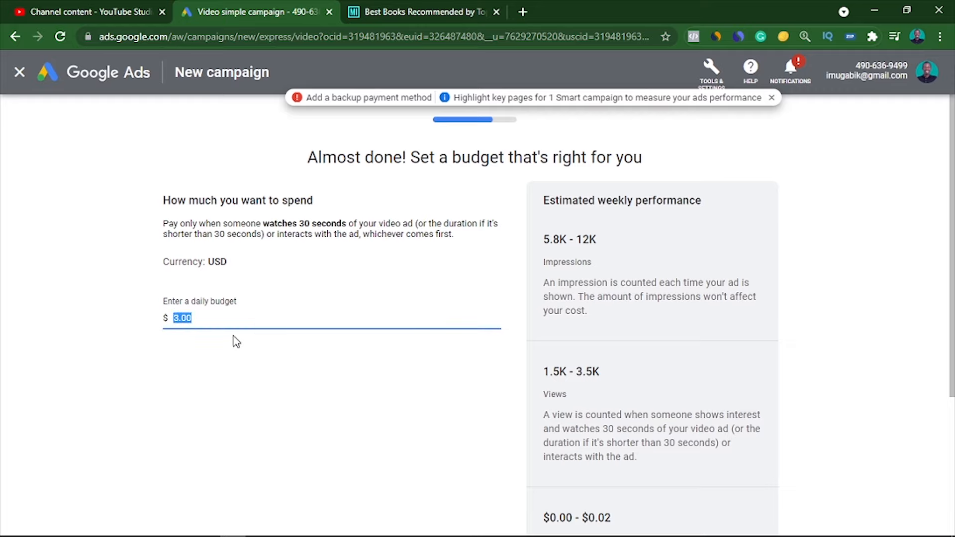
{"action": "left_click", "coordinate": [206, 317]}
{"action": "left_click_drag", "start_coordinate": [207, 317], "coordinate": [166, 318]}
{"action": "type", "text": "1.00"}
{"action": "left_click", "coordinate": [432, 399]}
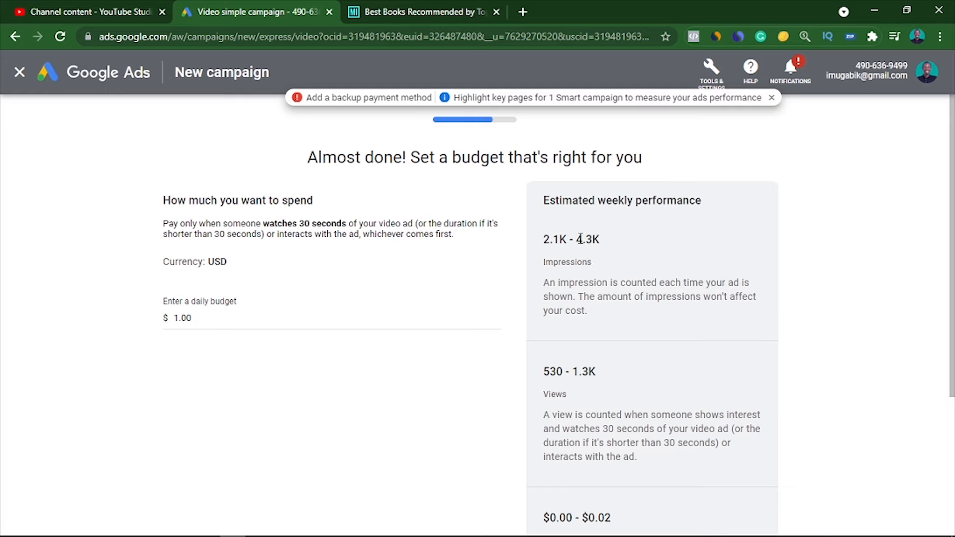
{"action": "left_click_drag", "start_coordinate": [577, 239], "coordinate": [600, 241]}
{"action": "left_click", "coordinate": [488, 393]}
- Check the estimated weekly views and average cost-per-view, and continue to the campaign review
{"action": "scroll", "coordinate": [737, 372], "scroll_direction": "down", "scroll_amount": 1}
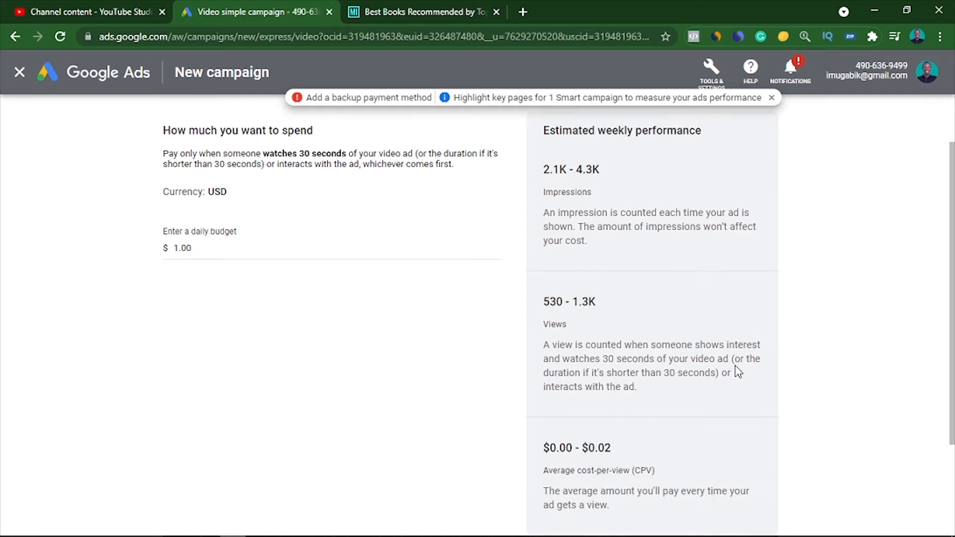
{"action": "scroll", "coordinate": [738, 372], "scroll_direction": "down", "scroll_amount": 1}
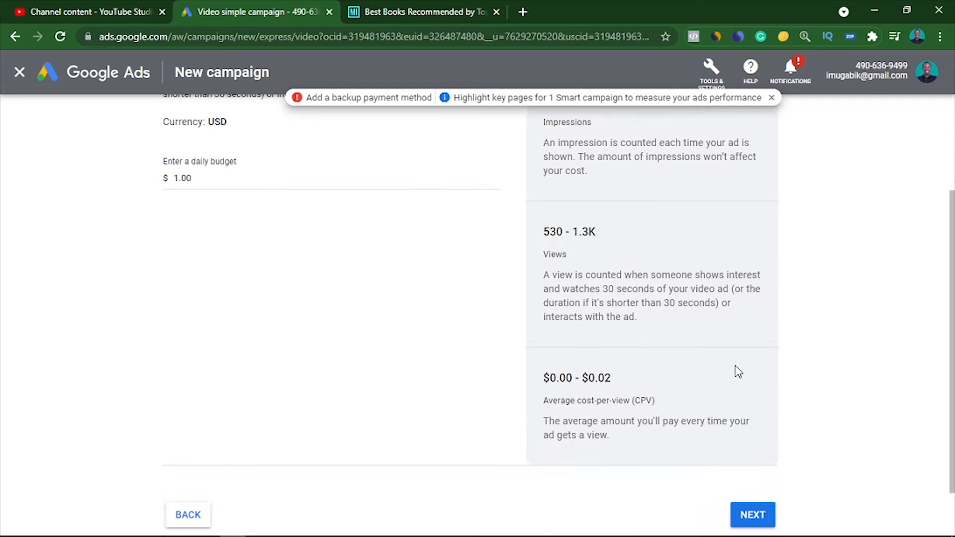
{"action": "scroll", "coordinate": [780, 429], "scroll_direction": "up", "scroll_amount": 3}
{"action": "scroll", "coordinate": [780, 432], "scroll_direction": "down", "scroll_amount": 2}
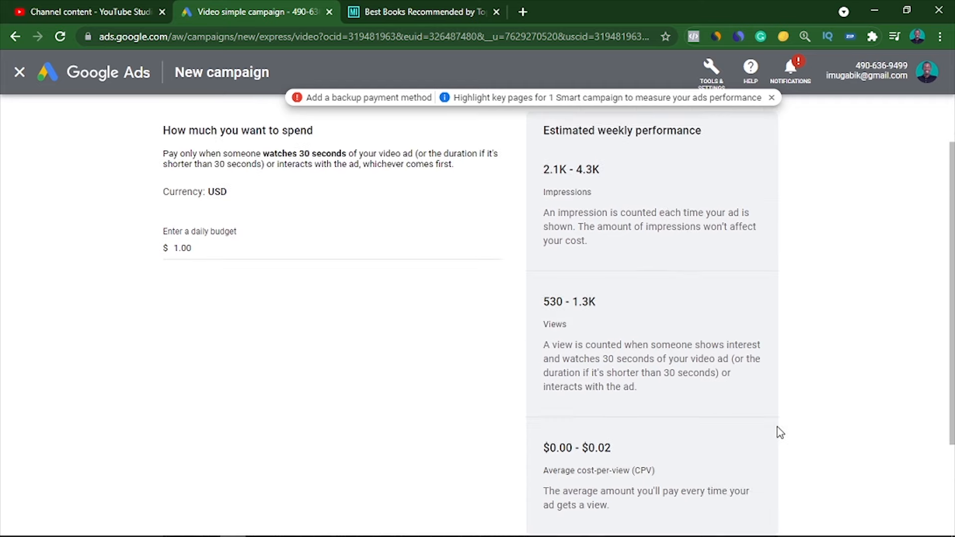
{"action": "scroll", "coordinate": [780, 432], "scroll_direction": "down", "scroll_amount": 1}
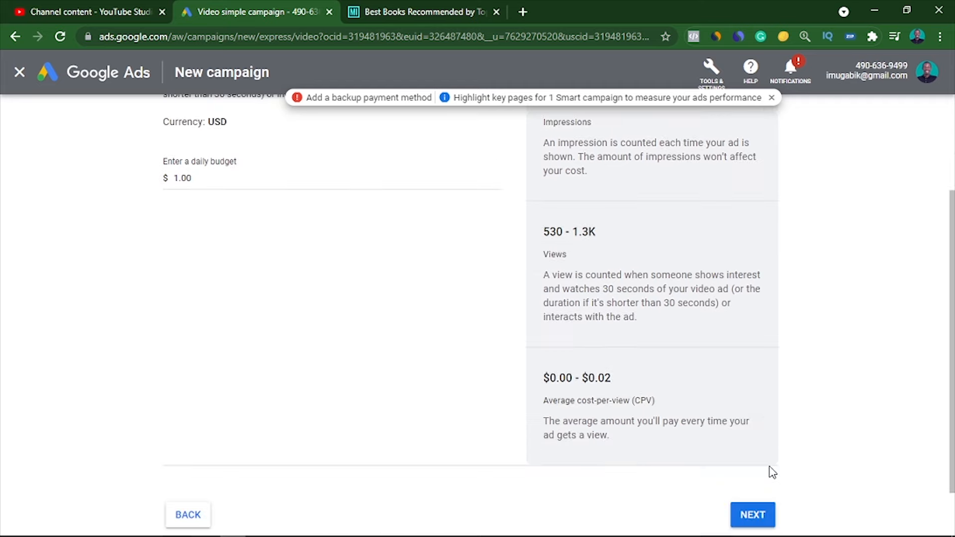
{"action": "left_click", "coordinate": [755, 517]}
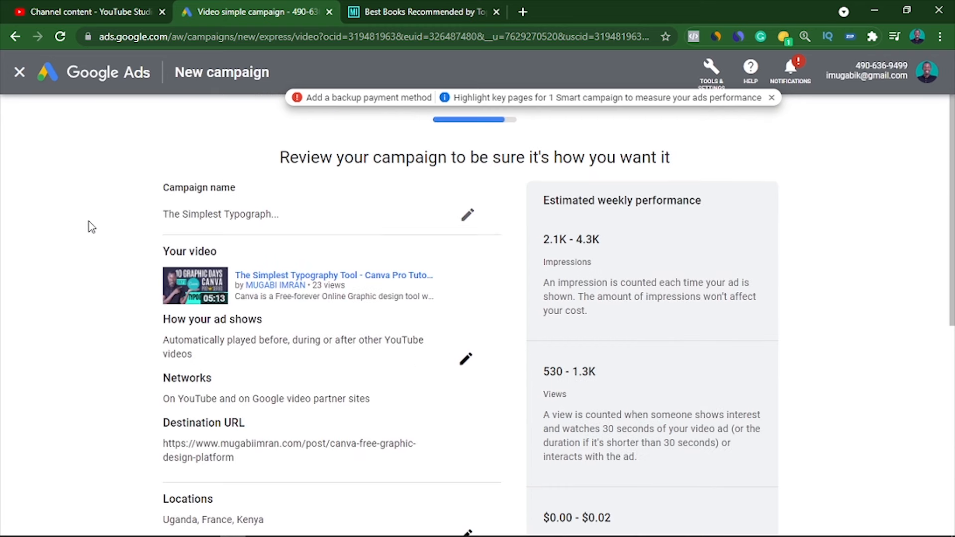
- Review the campaign summary, including the video, networks, destination URL, locations, languages, demographics and interests
{"action": "left_click_drag", "start_coordinate": [420, 167], "coordinate": [740, 170]}
{"action": "left_click", "coordinate": [859, 256]}
{"action": "scroll", "coordinate": [875, 311], "scroll_direction": "down", "scroll_amount": 5}
{"action": "scroll", "coordinate": [134, 180], "scroll_direction": "up", "scroll_amount": 4}
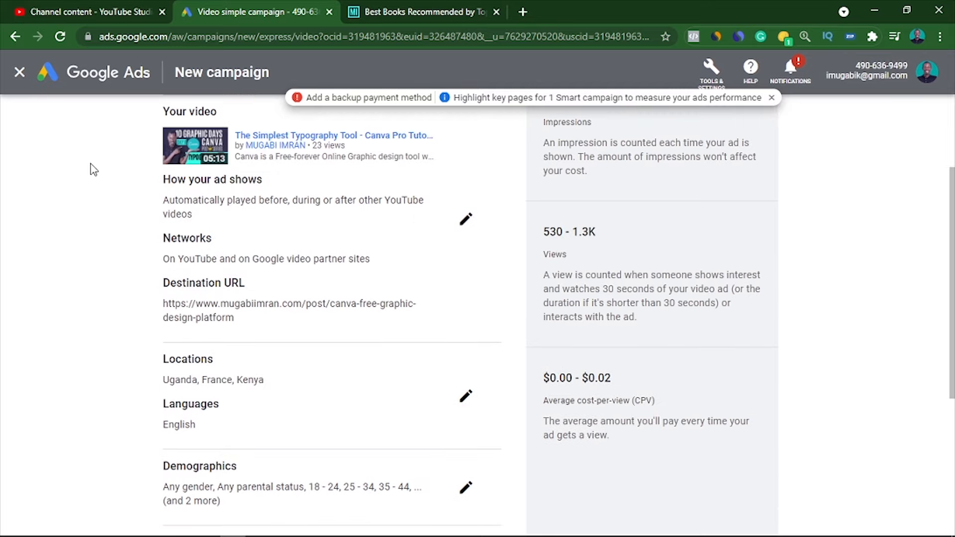
{"action": "scroll", "coordinate": [122, 172], "scroll_direction": "up", "scroll_amount": 3}
{"action": "scroll", "coordinate": [356, 252], "scroll_direction": "down", "scroll_amount": 1}
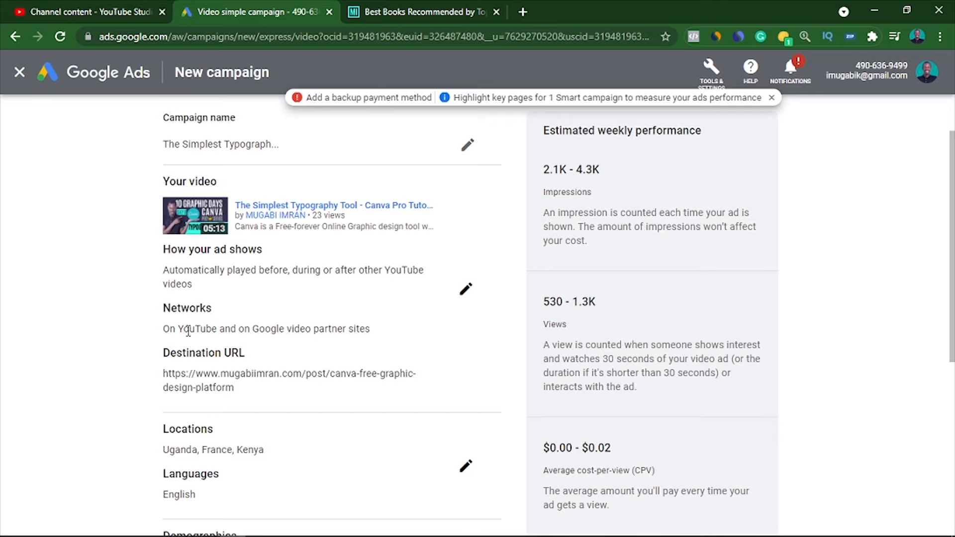
{"action": "scroll", "coordinate": [188, 330], "scroll_direction": "down", "scroll_amount": 1}
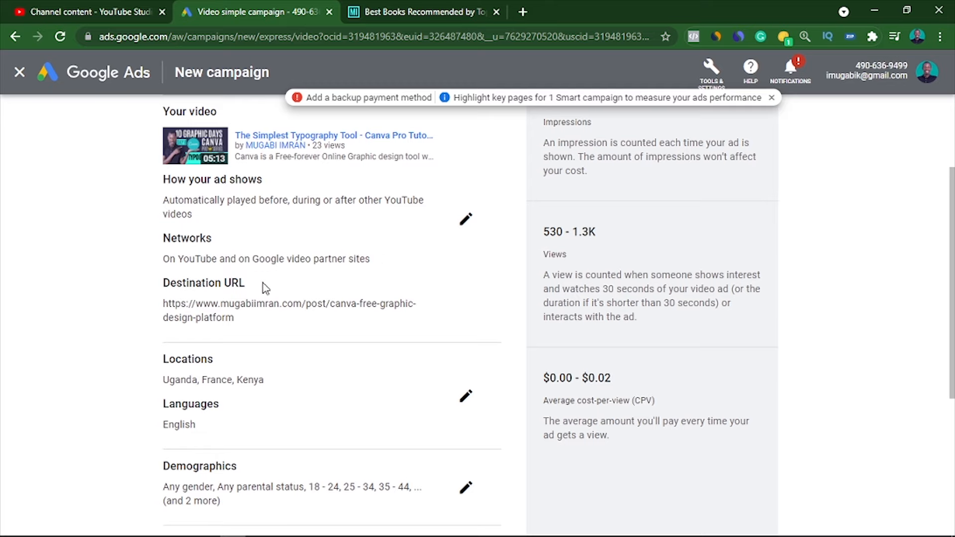
{"action": "left_click_drag", "start_coordinate": [241, 324], "coordinate": [98, 314]}
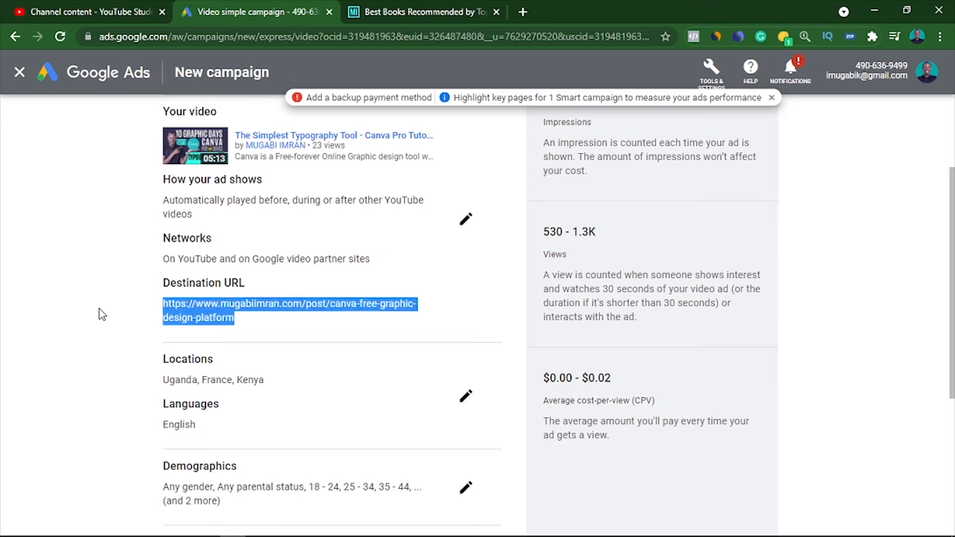
{"action": "left_click", "coordinate": [91, 337]}
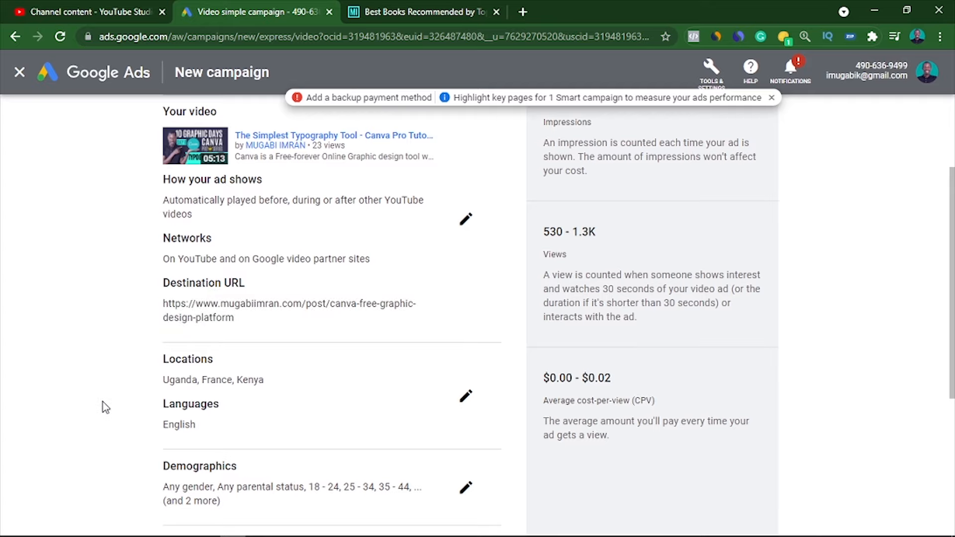
{"action": "scroll", "coordinate": [102, 404], "scroll_direction": "down", "scroll_amount": 1}
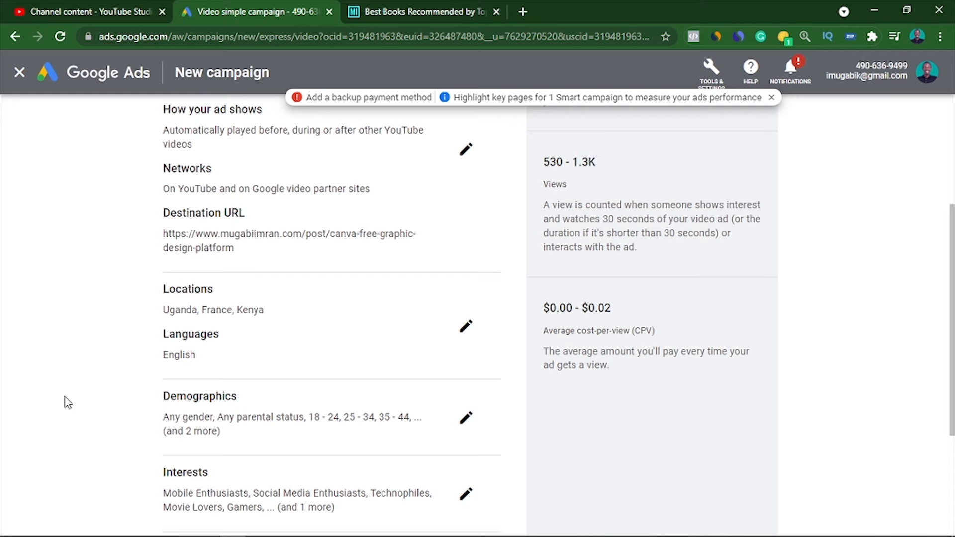
- Recheck the age groups, interests, daily budget and estimated performance in the campaign summary, and proceed past the review
{"action": "scroll", "coordinate": [273, 405], "scroll_direction": "down", "scroll_amount": 1}
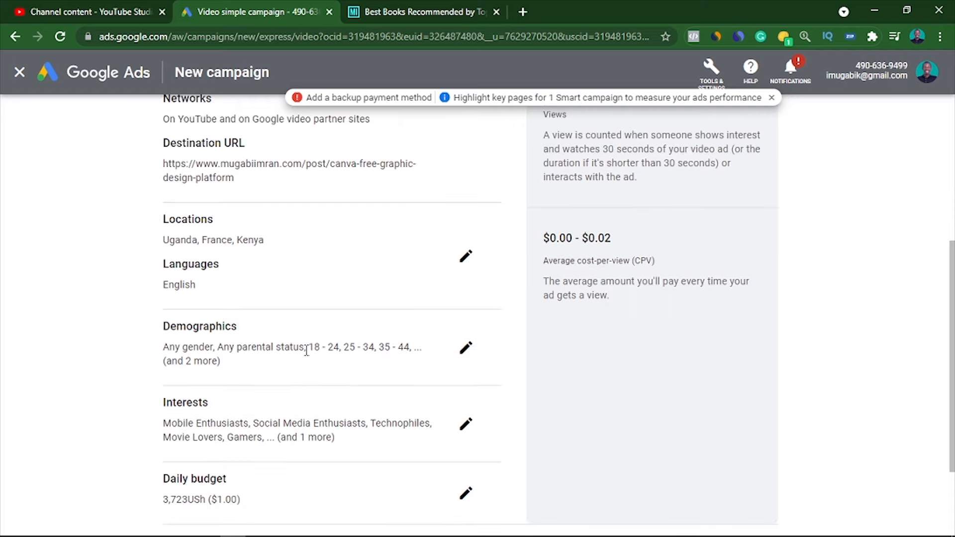
{"action": "left_click_drag", "start_coordinate": [310, 348], "coordinate": [416, 349]}
{"action": "left_click", "coordinate": [125, 377]}
{"action": "scroll", "coordinate": [97, 383], "scroll_direction": "down", "scroll_amount": 2}
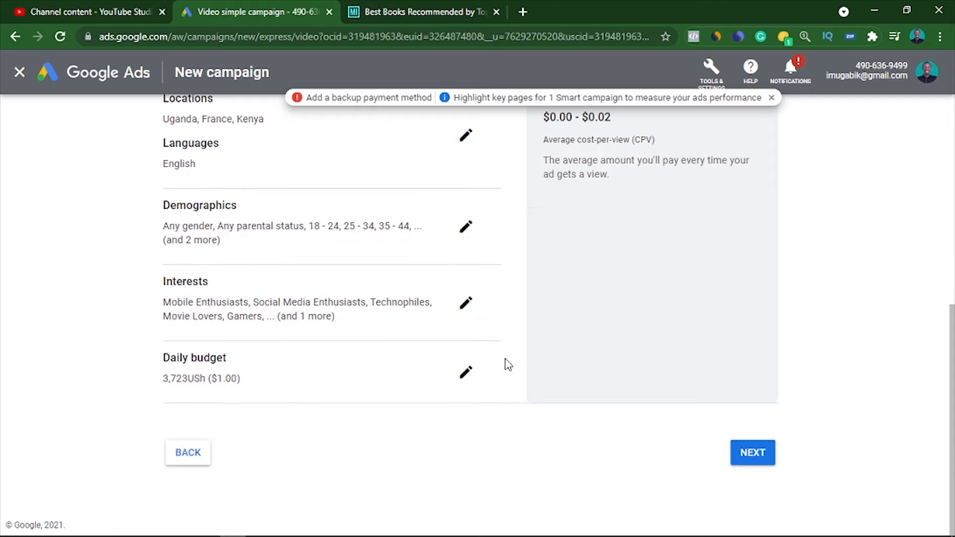
{"action": "scroll", "coordinate": [759, 446], "scroll_direction": "up", "scroll_amount": 4}
{"action": "scroll", "coordinate": [761, 448], "scroll_direction": "down", "scroll_amount": 4}
{"action": "scroll", "coordinate": [762, 448], "scroll_direction": "up", "scroll_amount": 7}
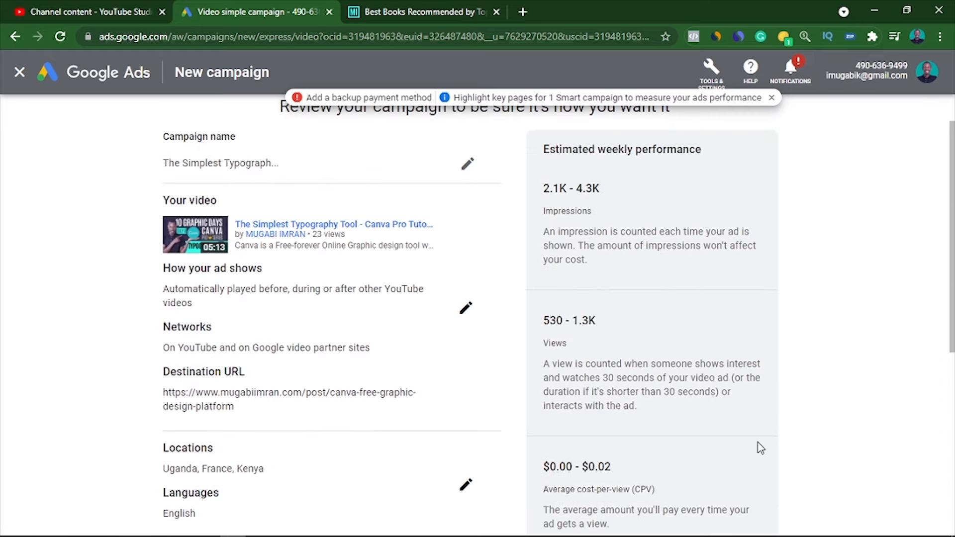
{"action": "scroll", "coordinate": [761, 448], "scroll_direction": "down", "scroll_amount": 5}
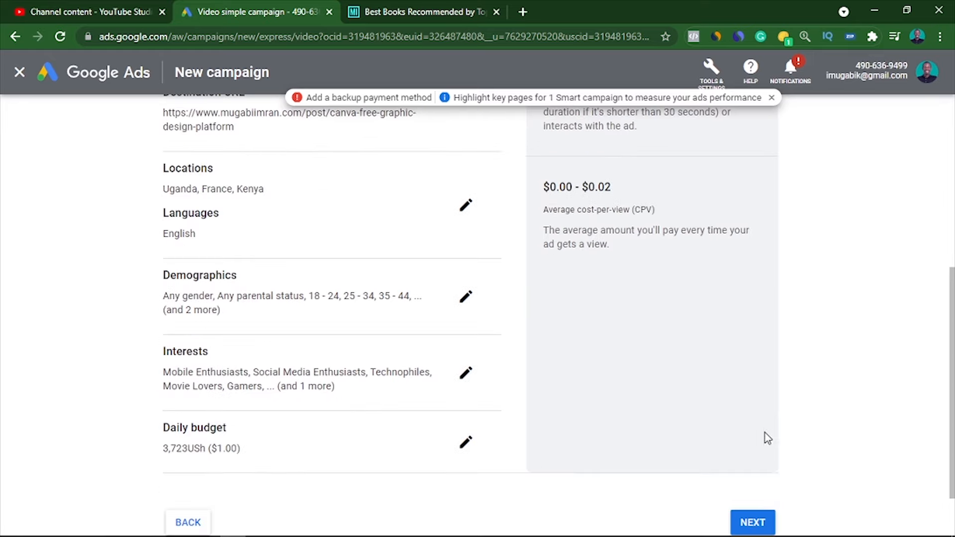
{"action": "left_click", "coordinate": [747, 518]}
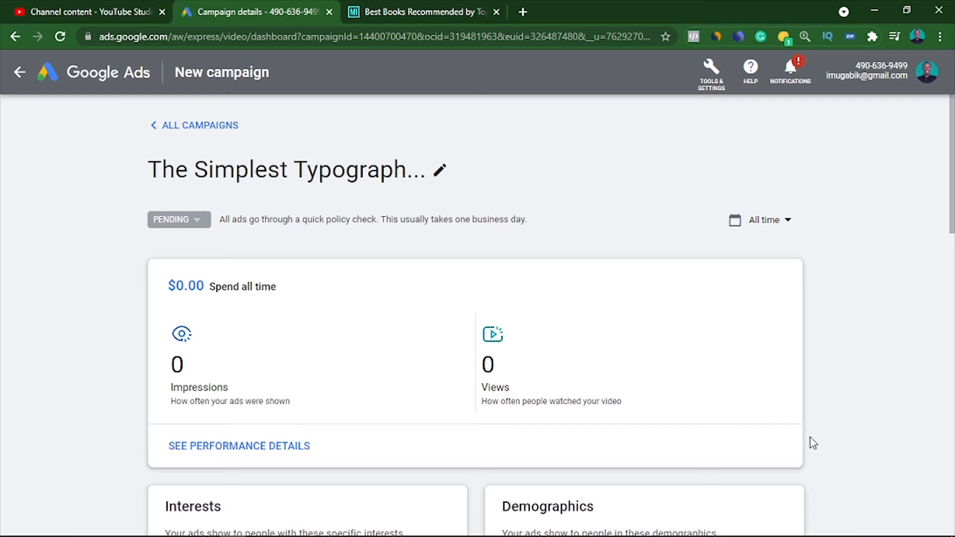
- Examine the new campaign's dashboard, including its approval status, spend, impressions, views, interests and demographics
{"action": "scroll", "coordinate": [811, 437], "scroll_direction": "down", "scroll_amount": 5}
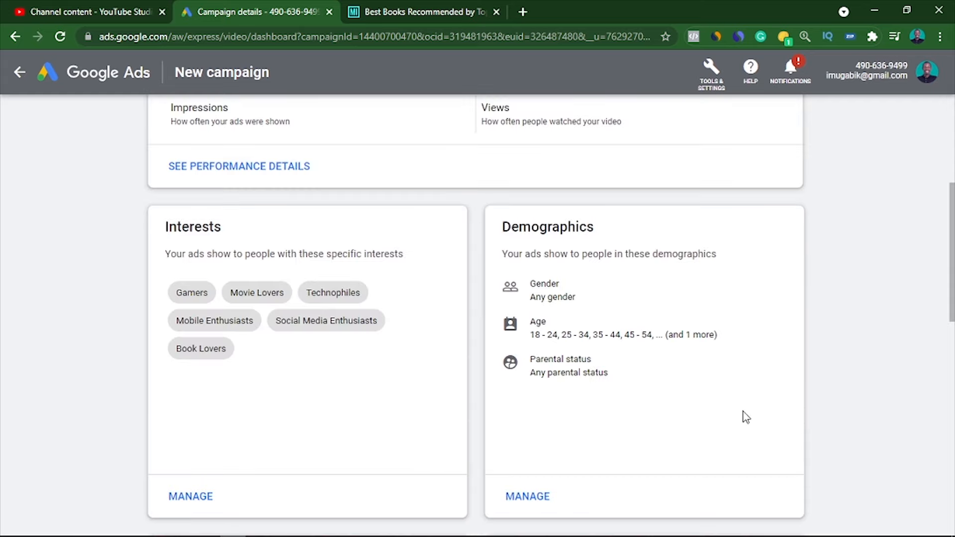
{"action": "scroll", "coordinate": [742, 416], "scroll_direction": "up", "scroll_amount": 4}
{"action": "scroll", "coordinate": [248, 252], "scroll_direction": "up", "scroll_amount": 2}
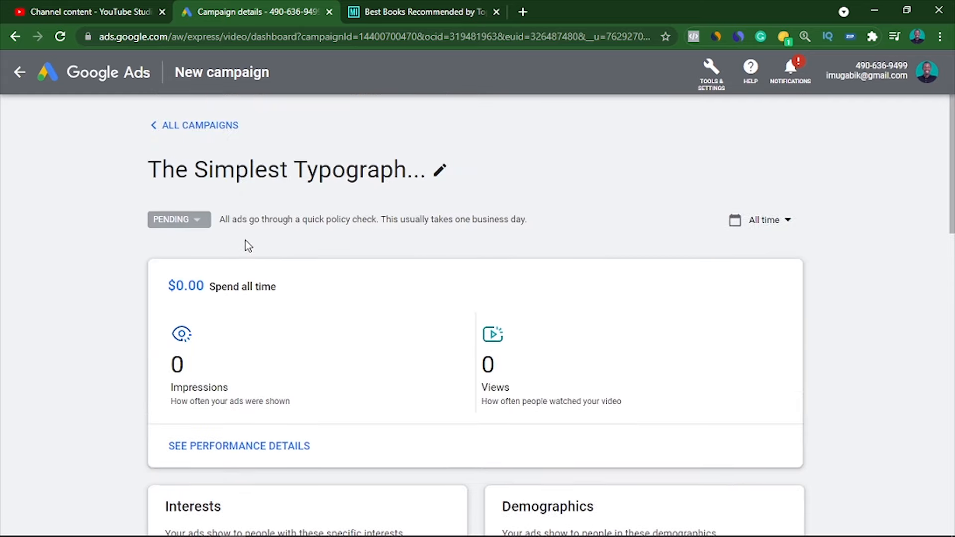
{"action": "scroll", "coordinate": [249, 246], "scroll_direction": "down", "scroll_amount": 4}
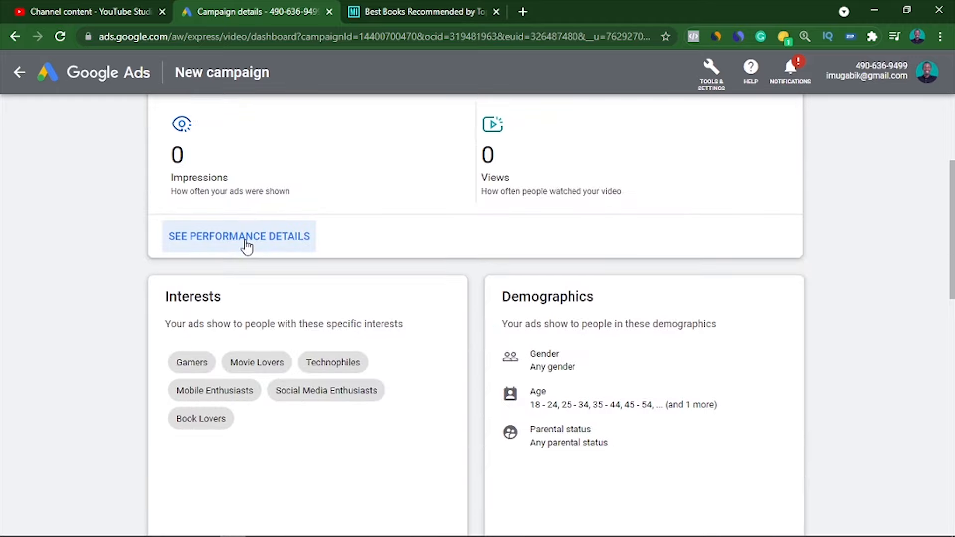